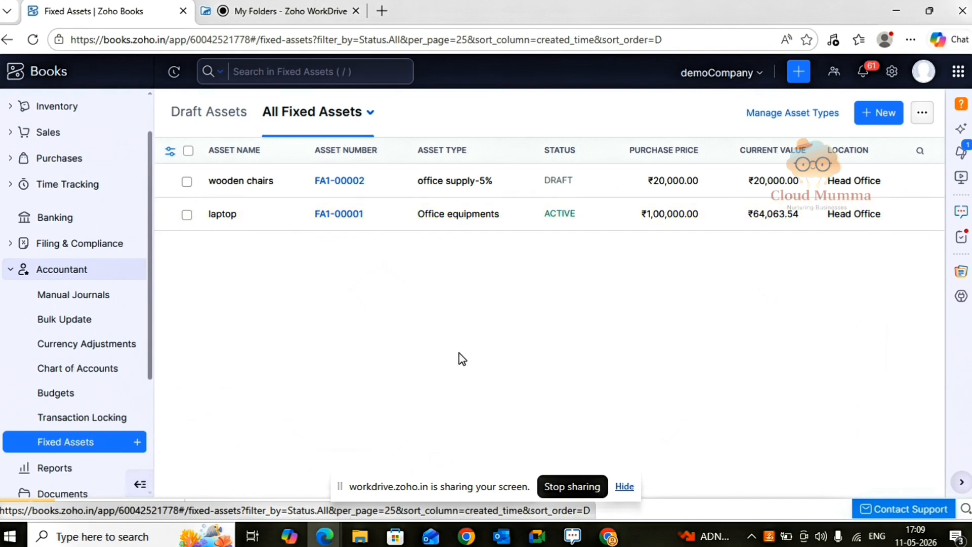
# Step: Start a new fixed asset and name it "new machine"
pyautogui.click(878, 122)
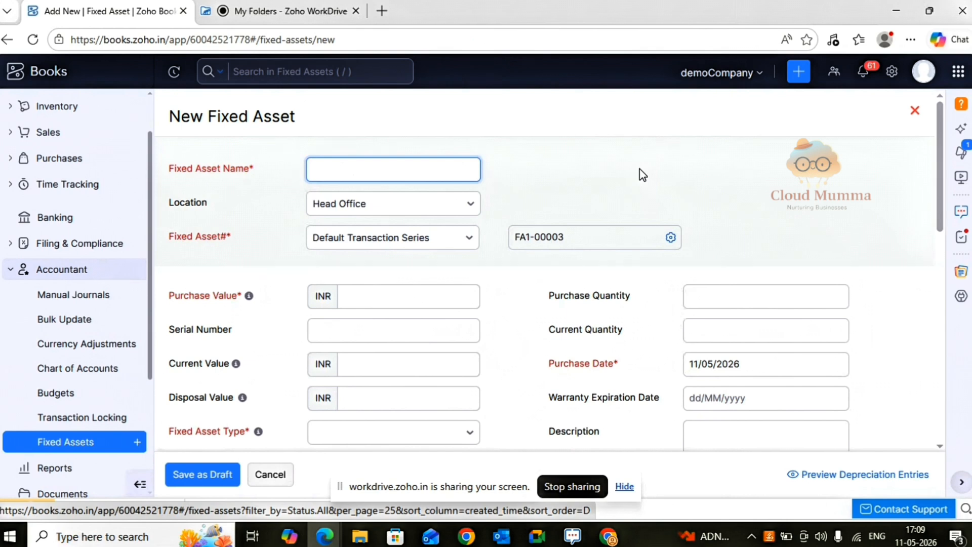
pyautogui.write('ew machine')
pyautogui.click(569, 176)
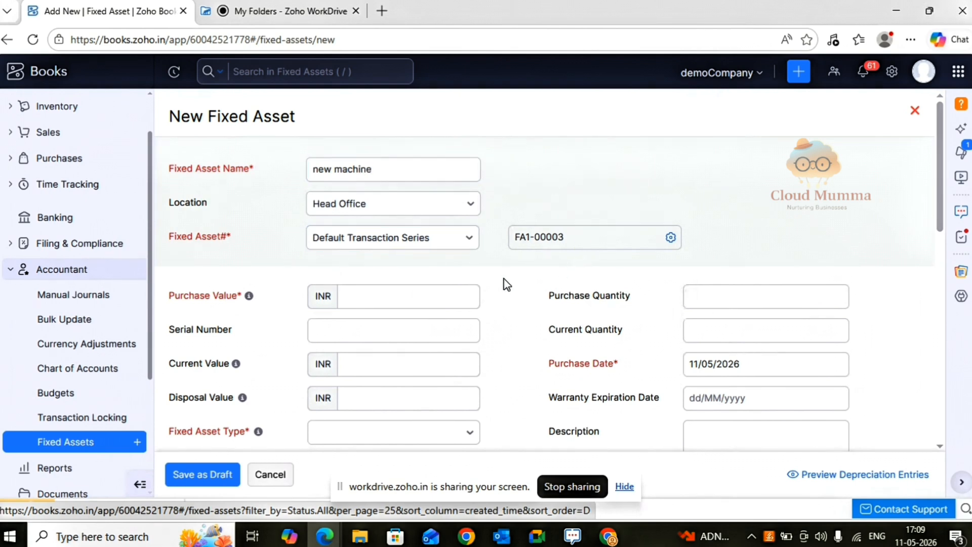
# Step: Set the asset's purchase value to INR 100000 and its purchase quantity to 2
pyautogui.click(437, 292)
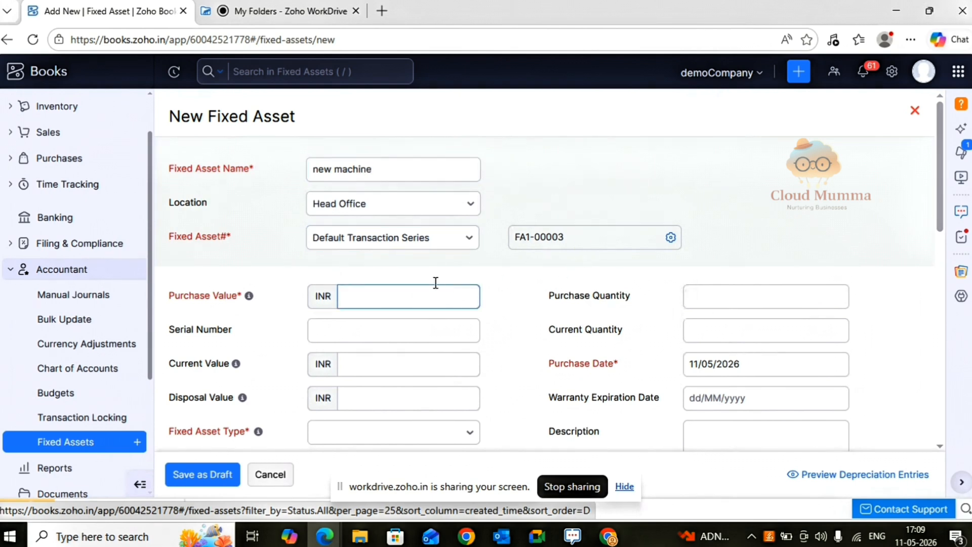
pyautogui.click(357, 299)
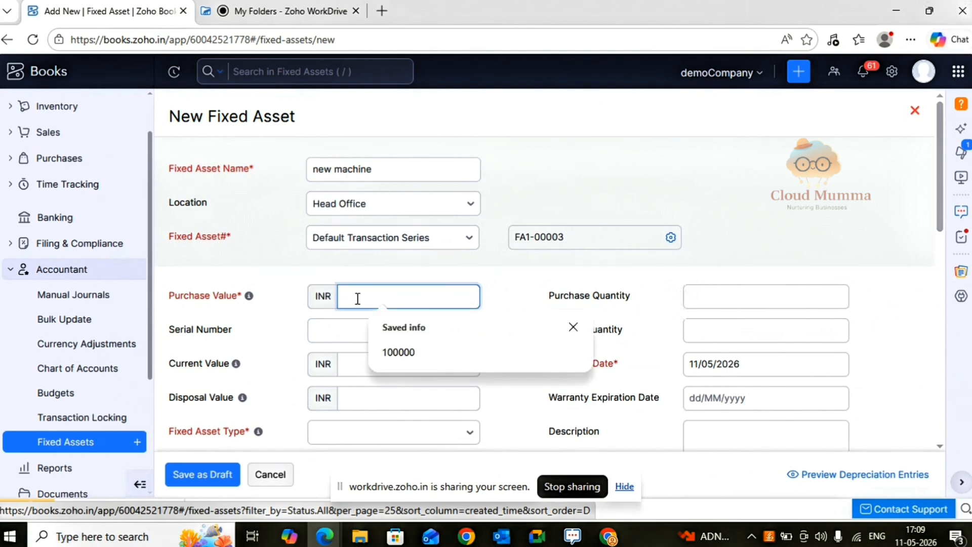
pyautogui.write('100000')
pyautogui.click(400, 266)
pyautogui.click(726, 301)
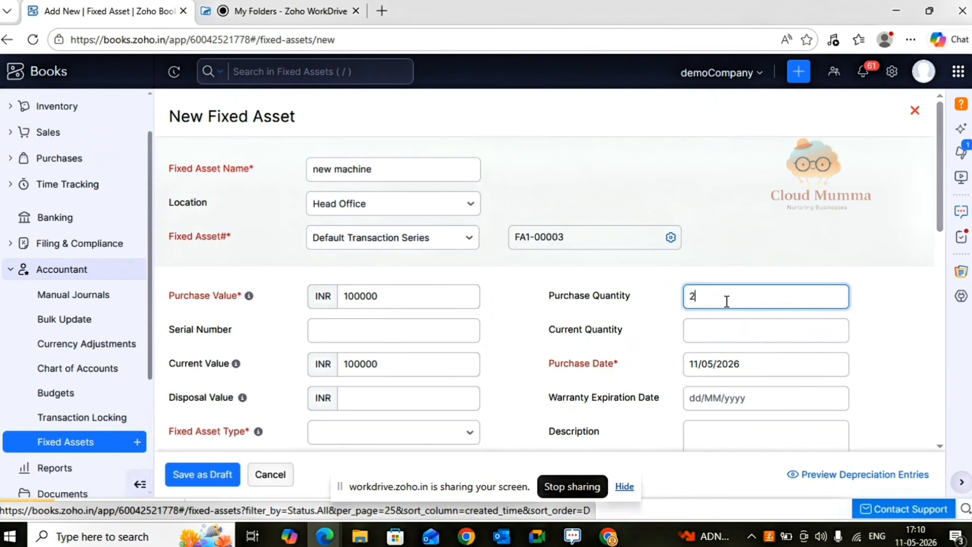
pyautogui.write('2')
pyautogui.click(758, 254)
pyautogui.click(362, 329)
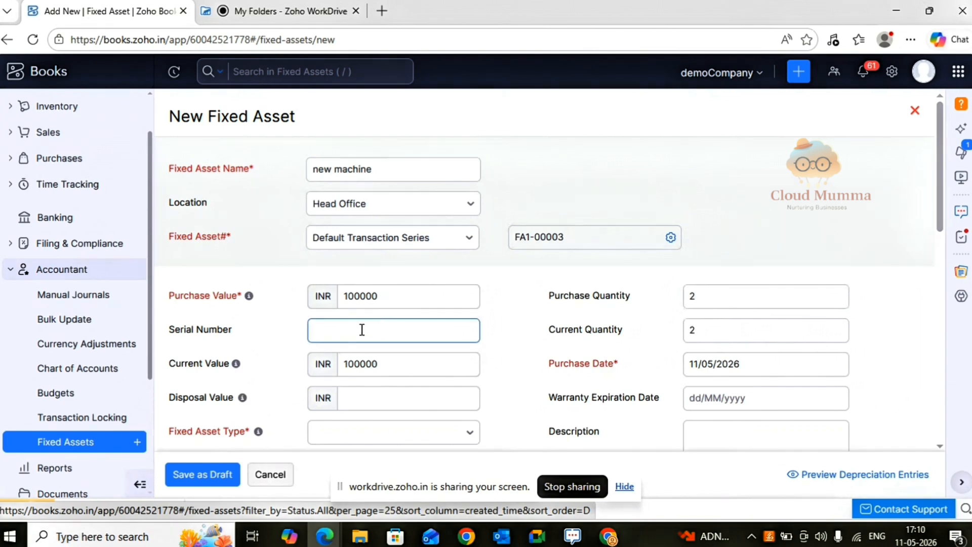
pyautogui.click(695, 330)
pyautogui.click(766, 307)
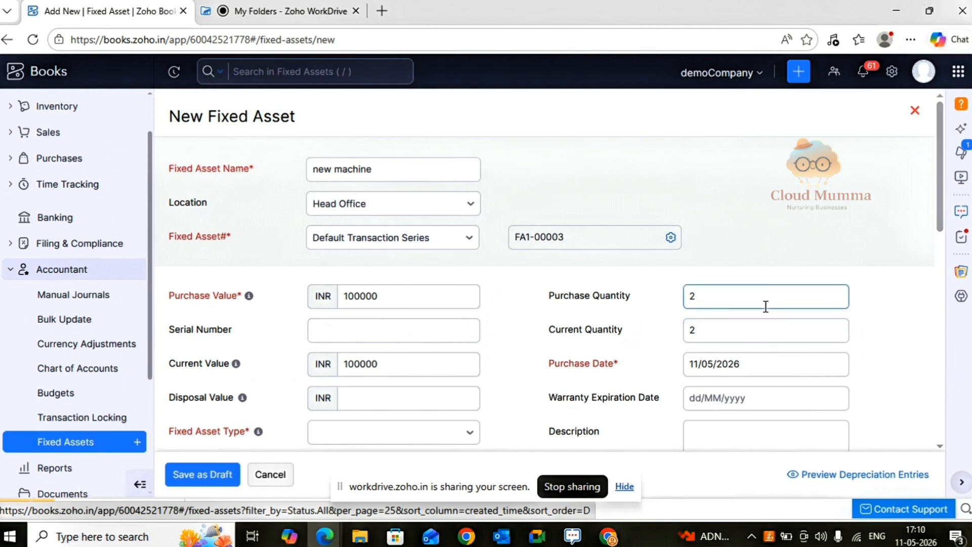
pyautogui.click(285, 351)
pyautogui.click(200, 334)
pyautogui.click(361, 365)
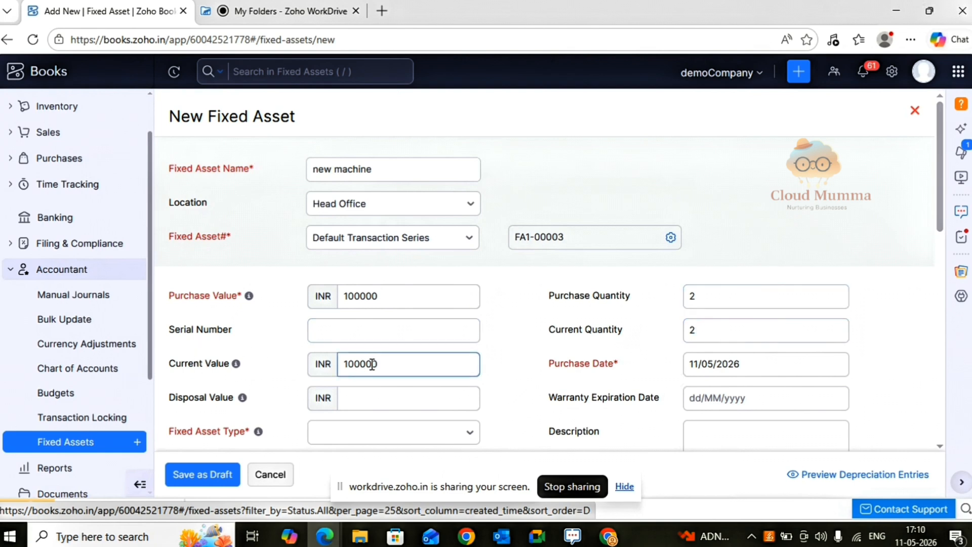
pyautogui.click(318, 351)
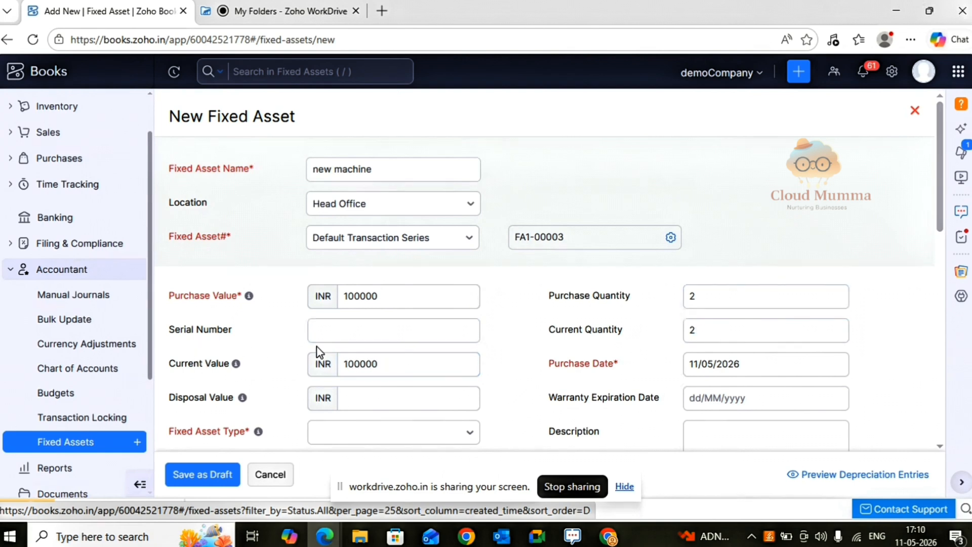
pyautogui.click(382, 366)
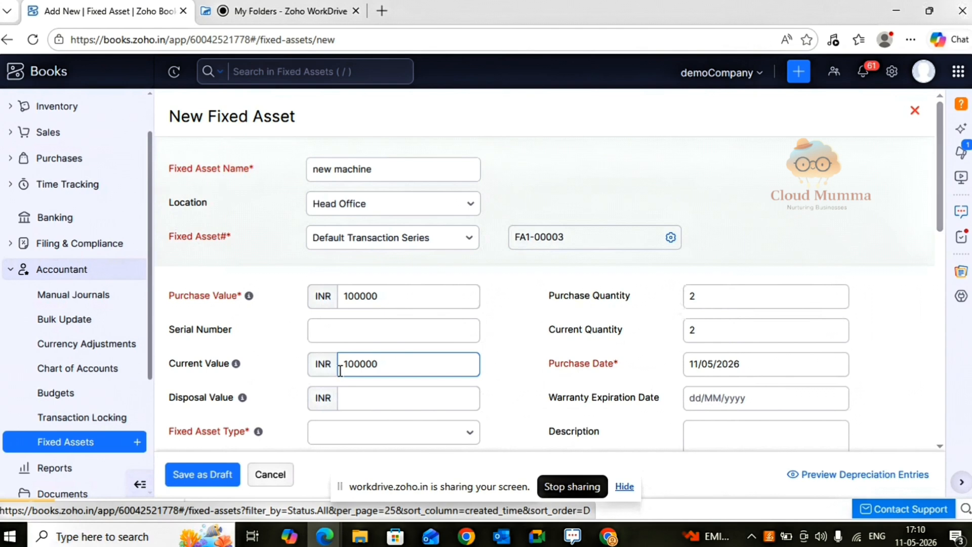
# Step: Set the asset's purchase date to 01/05/2026 and its disposal value to INR 20000
pyautogui.click(732, 368)
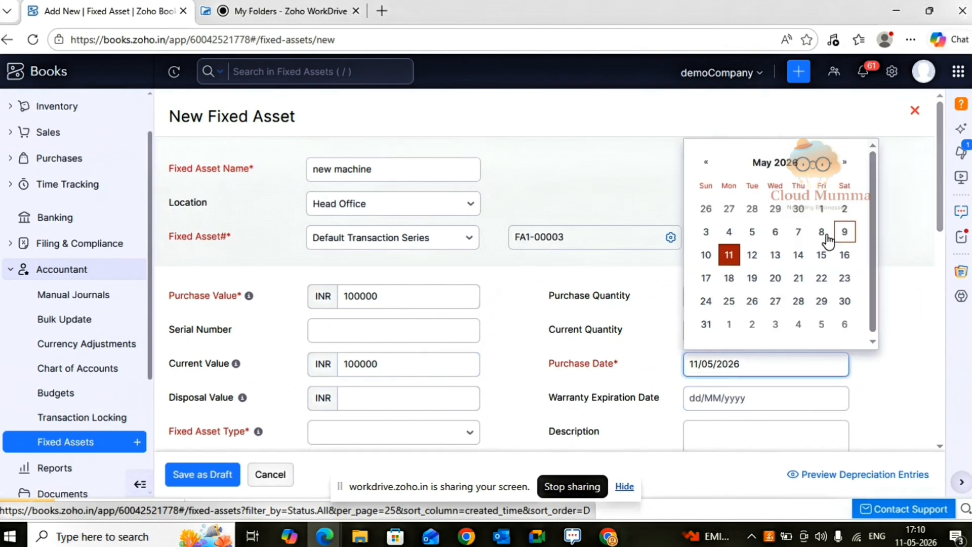
pyautogui.click(821, 210)
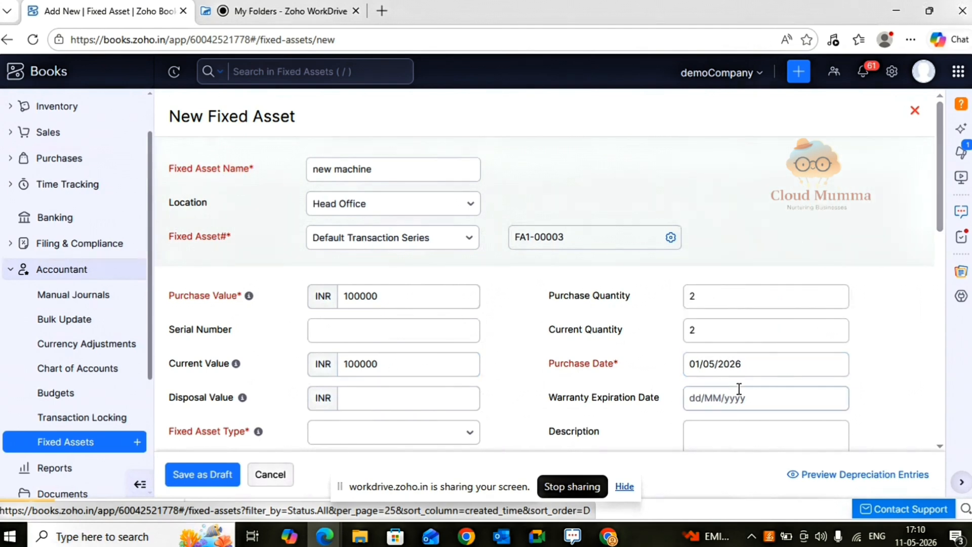
pyautogui.click(422, 406)
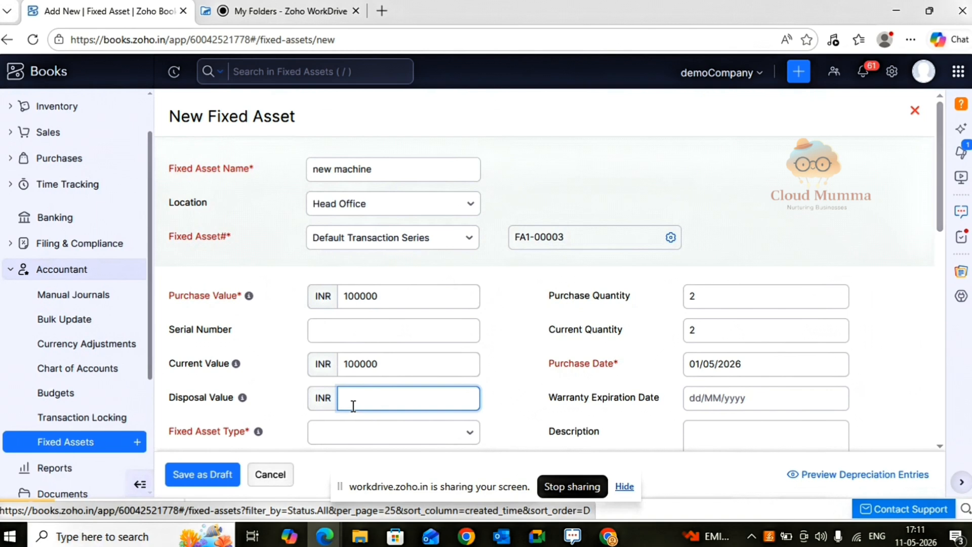
pyautogui.write('0000')
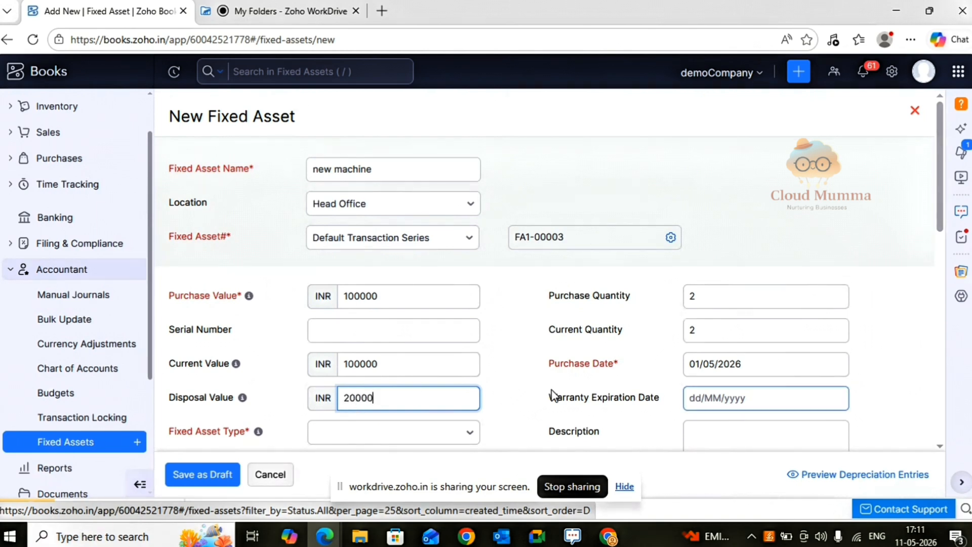
pyautogui.click(516, 406)
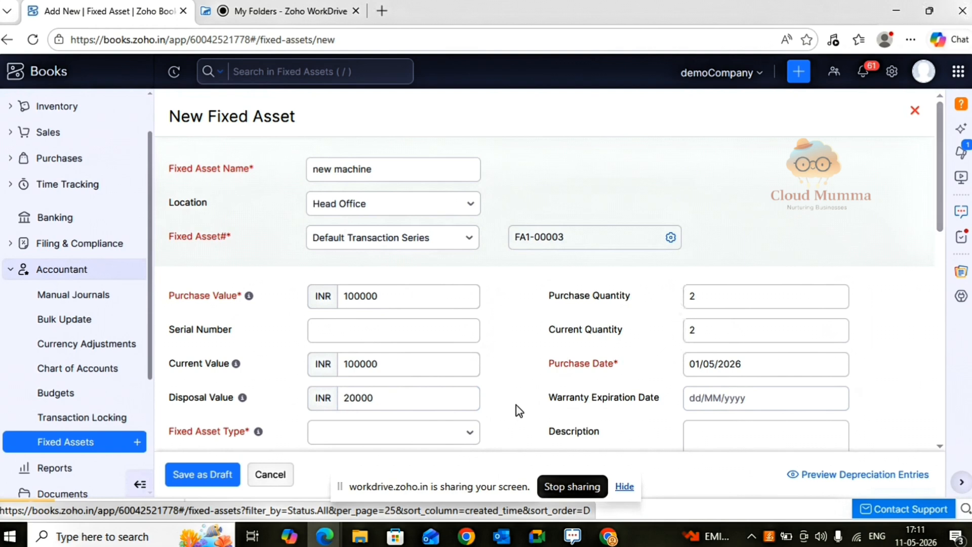
pyautogui.click(355, 397)
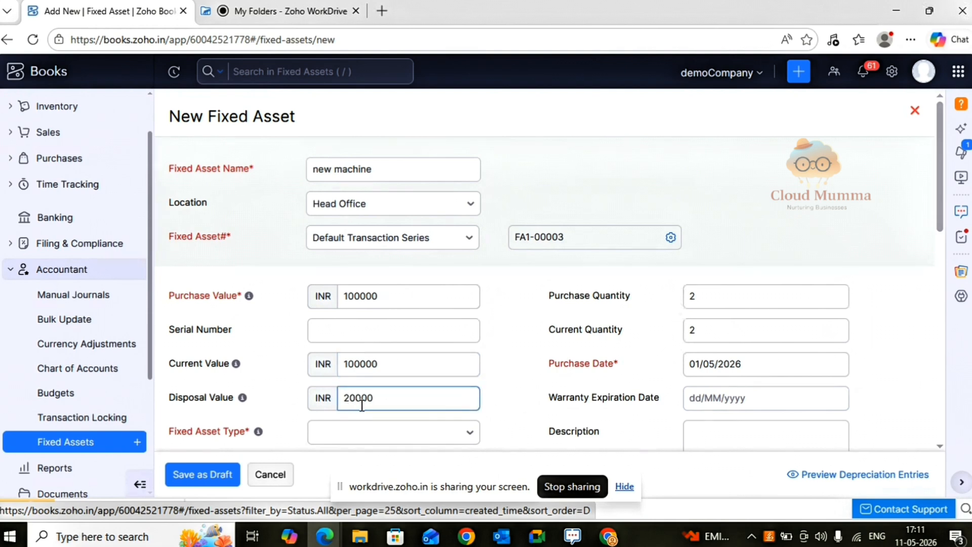
pyautogui.click(686, 397)
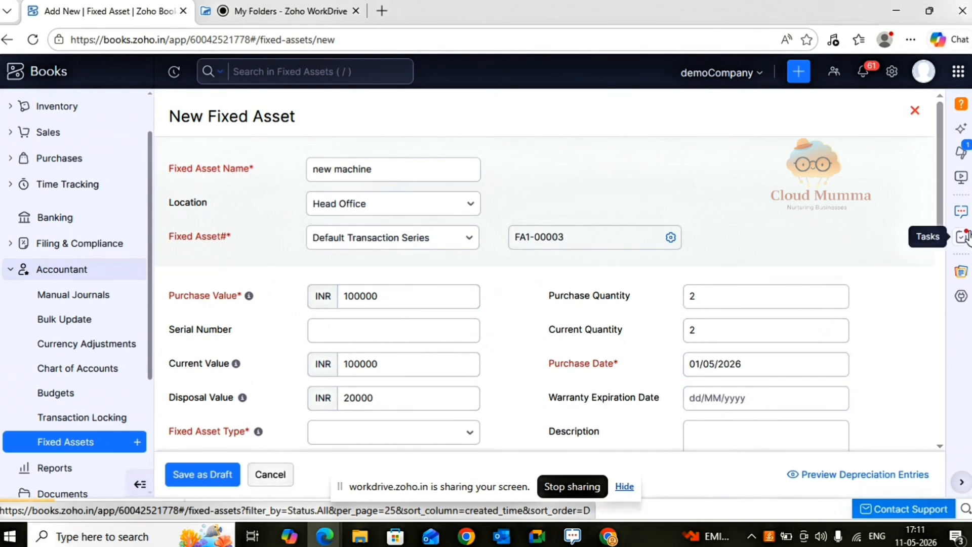
# Step: Choose Straight Line as the depreciation method and Non Pro Rata as the computation type
pyautogui.moveTo(944, 201); pyautogui.dragTo(931, 317)
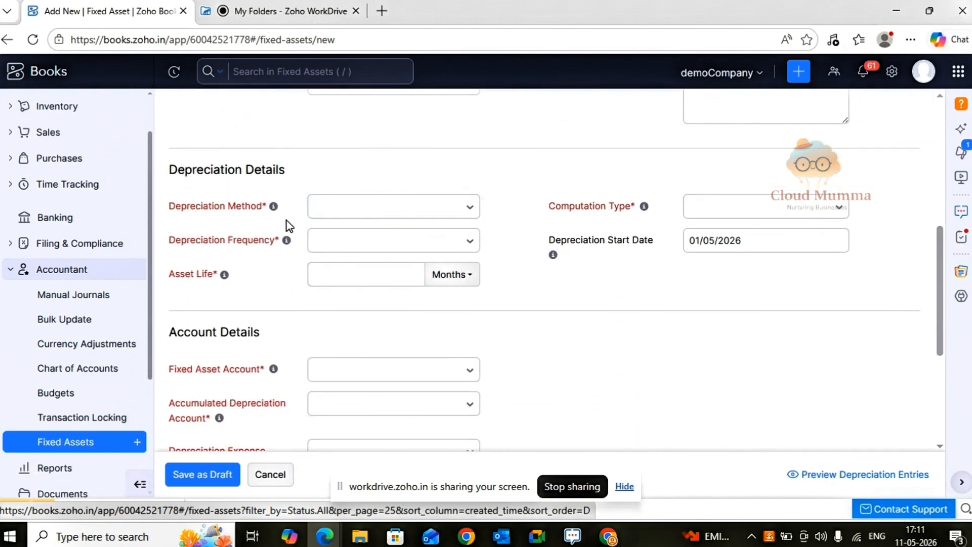
pyautogui.click(331, 215)
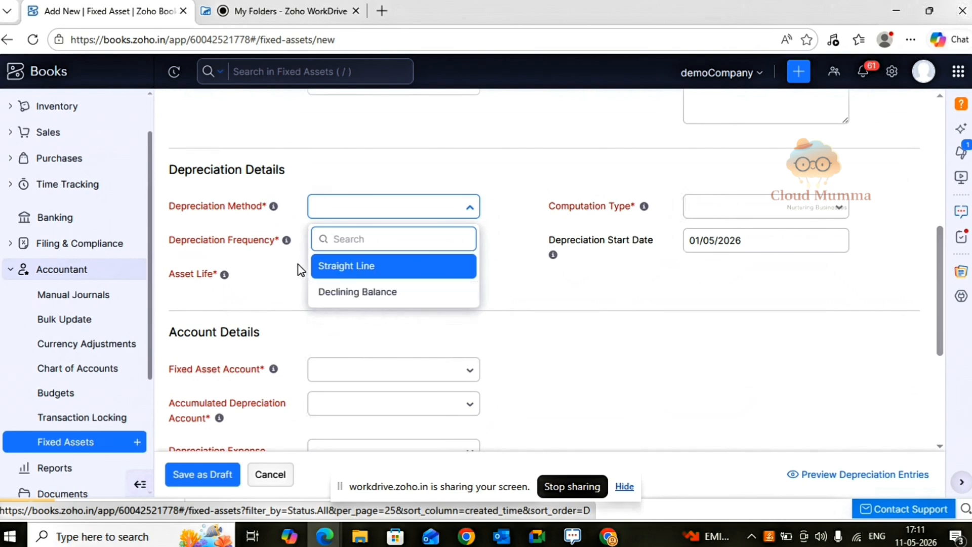
pyautogui.click(350, 268)
pyautogui.click(705, 216)
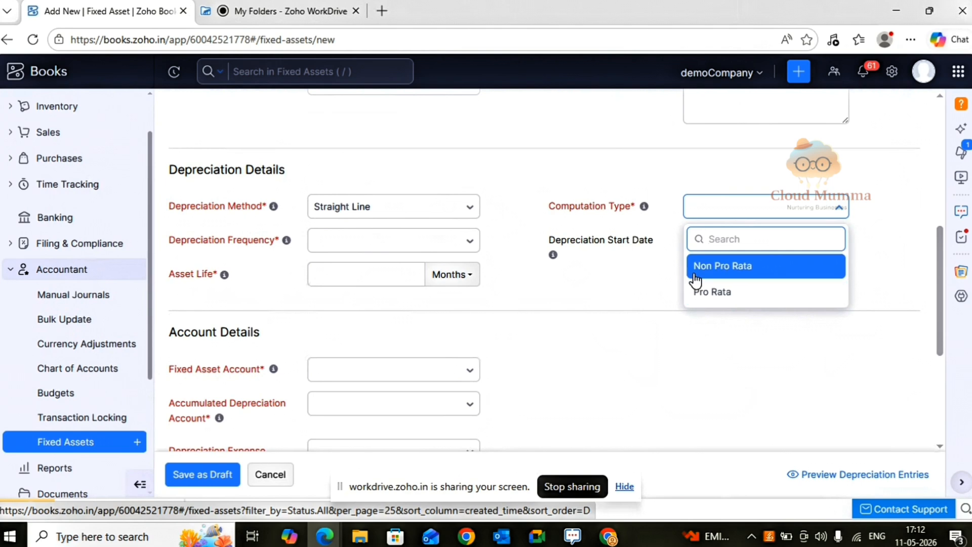
pyautogui.moveTo(644, 208)
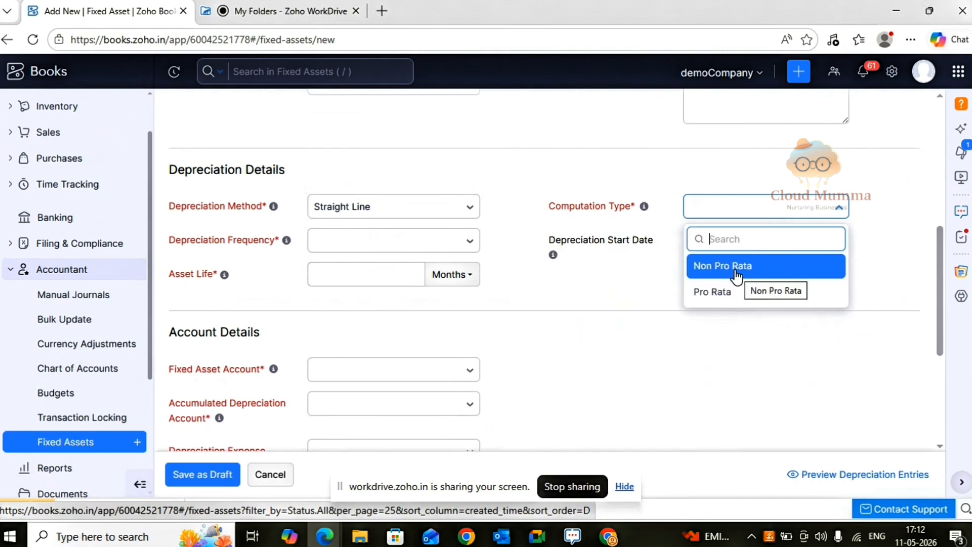
pyautogui.click(736, 276)
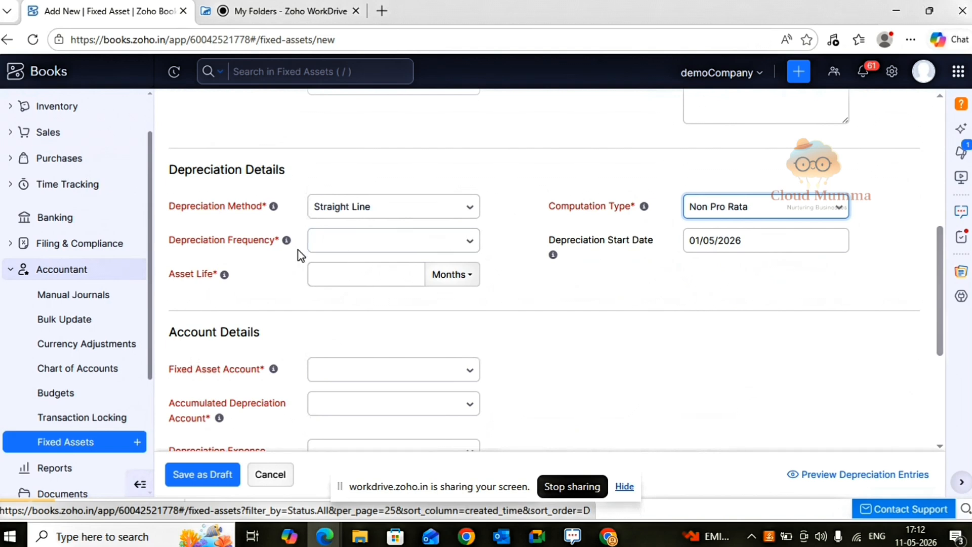
# Step: Set the depreciation frequency to Monthly and the asset life to 48 months
pyautogui.click(373, 256)
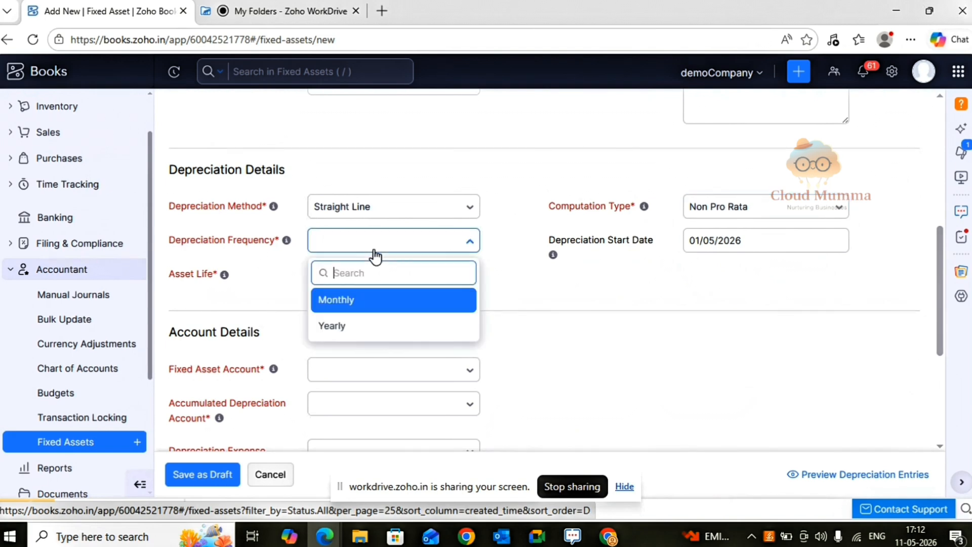
pyautogui.click(354, 311)
pyautogui.click(327, 277)
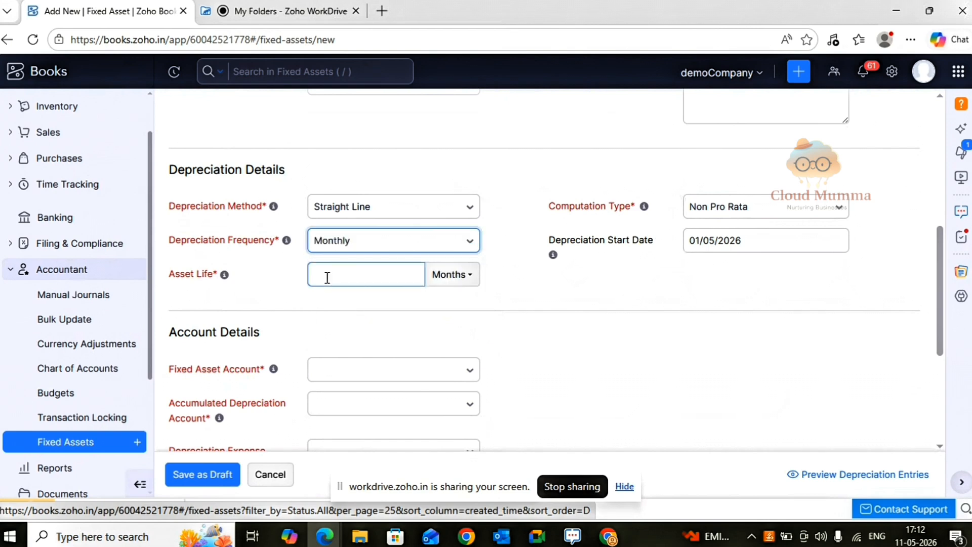
pyautogui.click(378, 245)
pyautogui.click(378, 245)
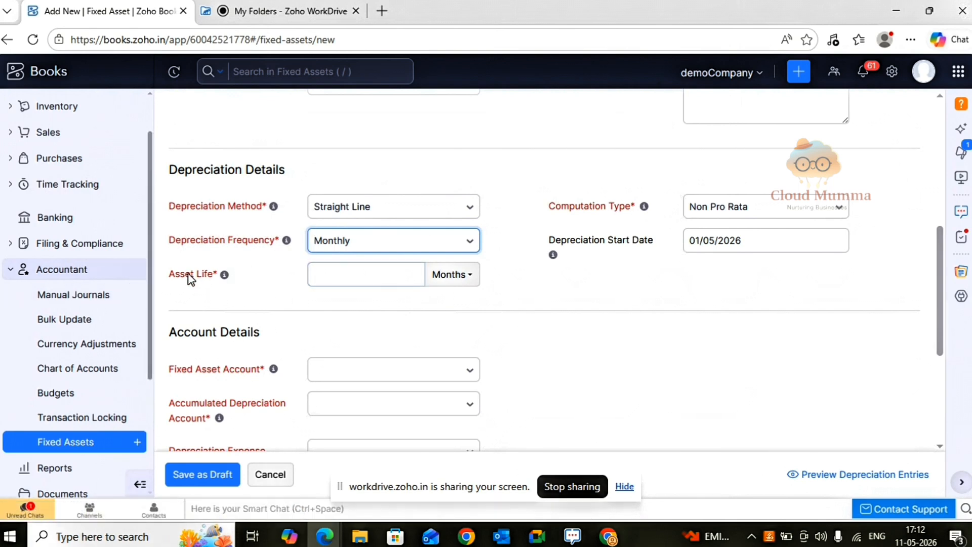
pyautogui.click(325, 286)
pyautogui.click(323, 277)
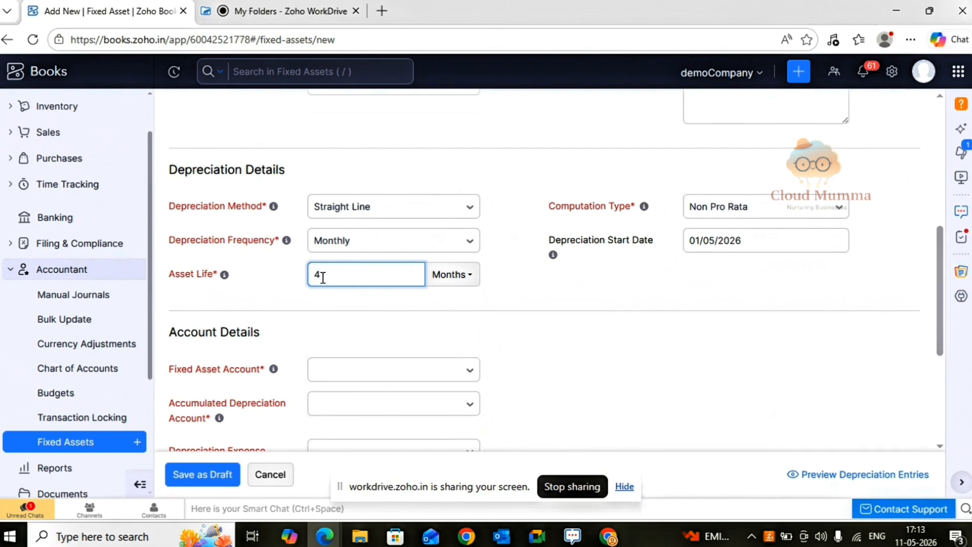
pyautogui.write('8')
pyautogui.click(644, 290)
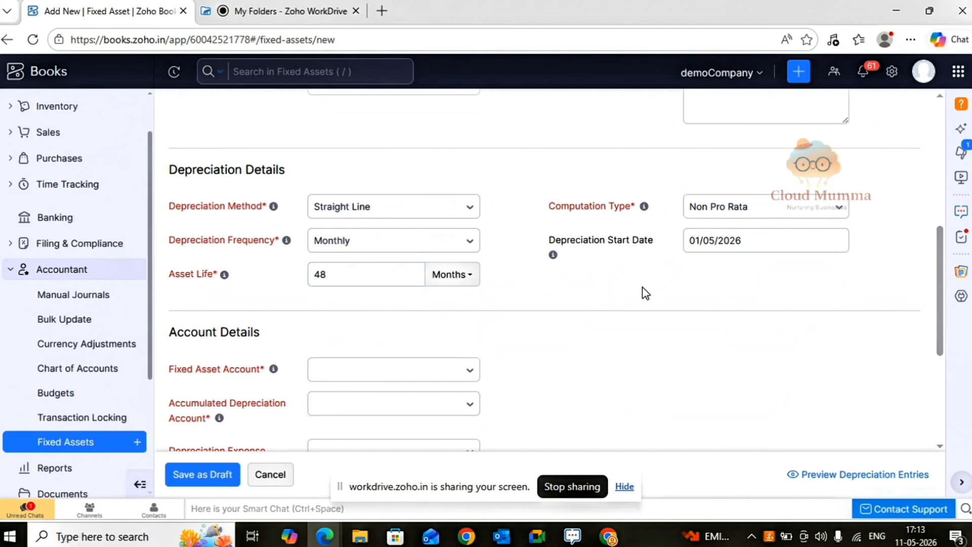
# Step: Assign Furniture and Equipment as the fixed asset account in the account details
pyautogui.scroll(-2, 943, 329)
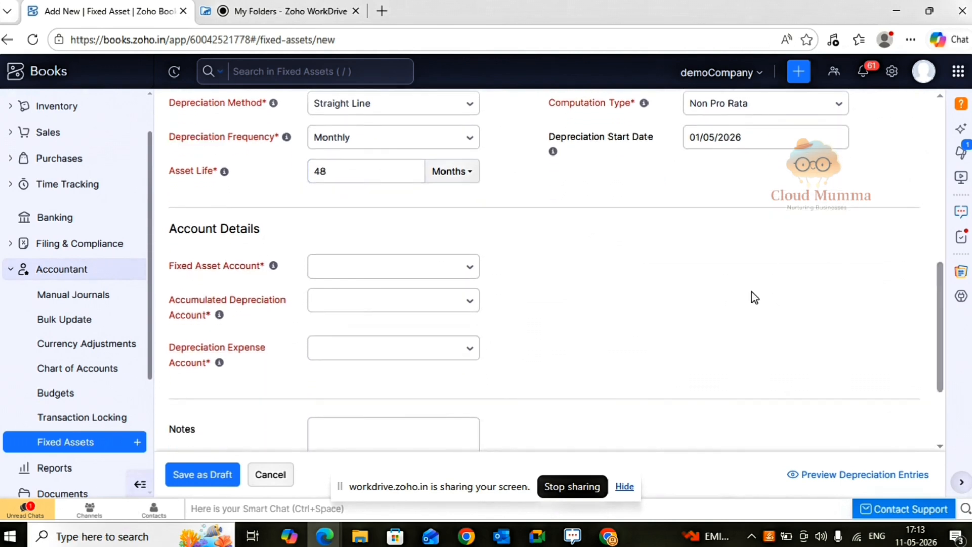
pyautogui.click(412, 273)
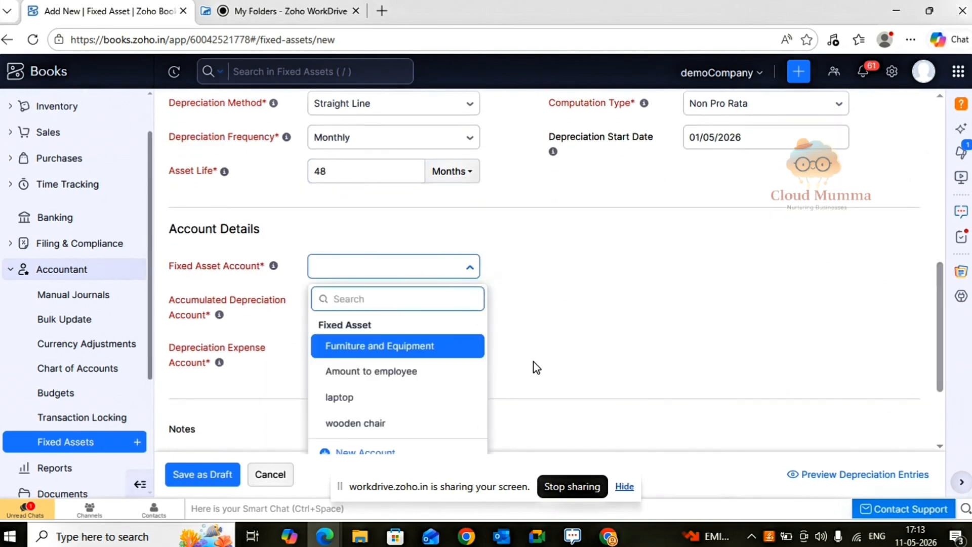
pyautogui.click(384, 349)
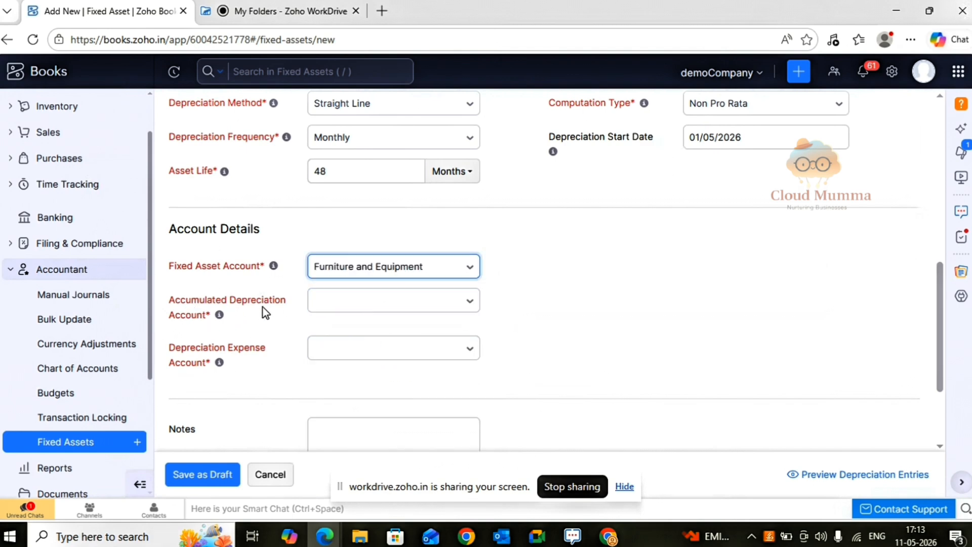
# Step: Create a machine sub-account under Furniture and Equipment as the accumulated depreciation account, and assign Office Supplies as the depreciation expense account
pyautogui.click(453, 312)
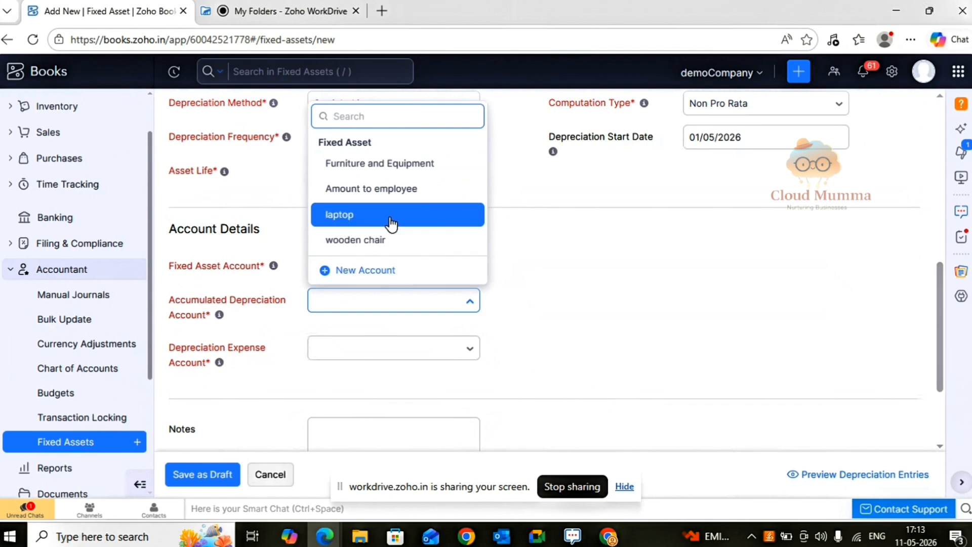
pyautogui.click(357, 273)
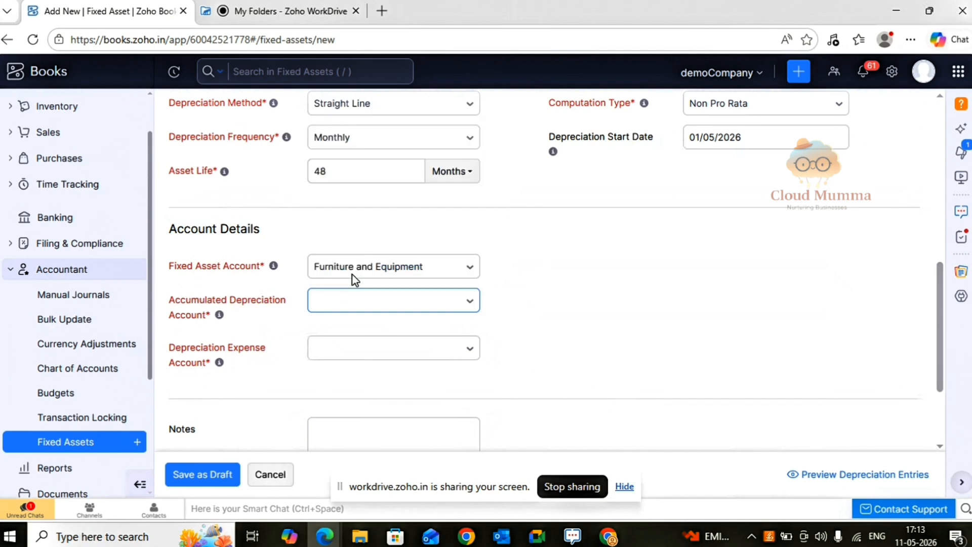
pyautogui.click(454, 159)
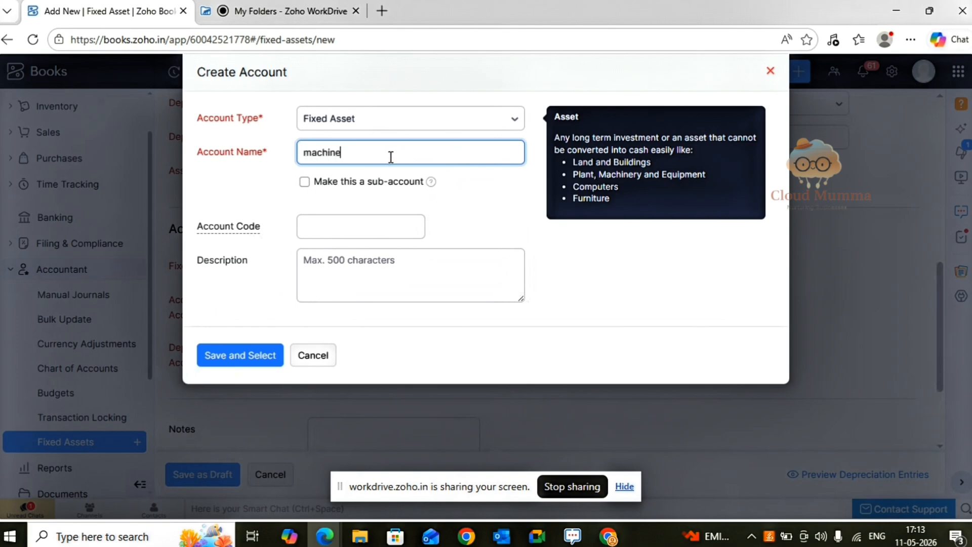
pyautogui.click(304, 181)
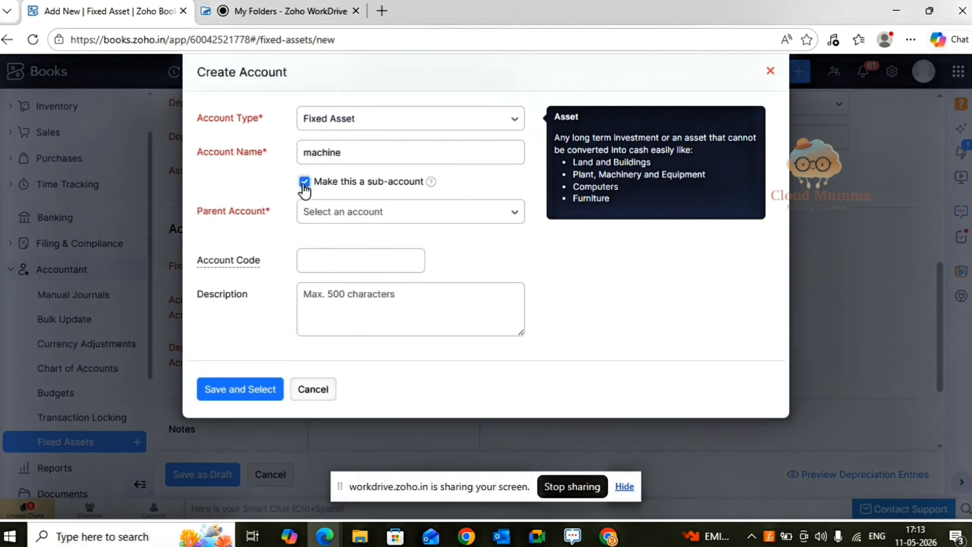
pyautogui.click(385, 219)
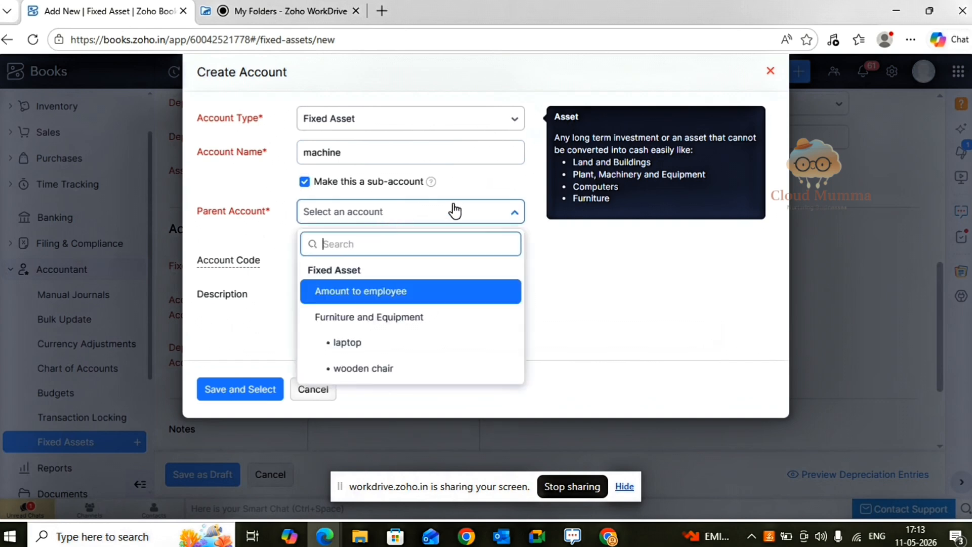
pyautogui.click(388, 319)
pyautogui.click(250, 391)
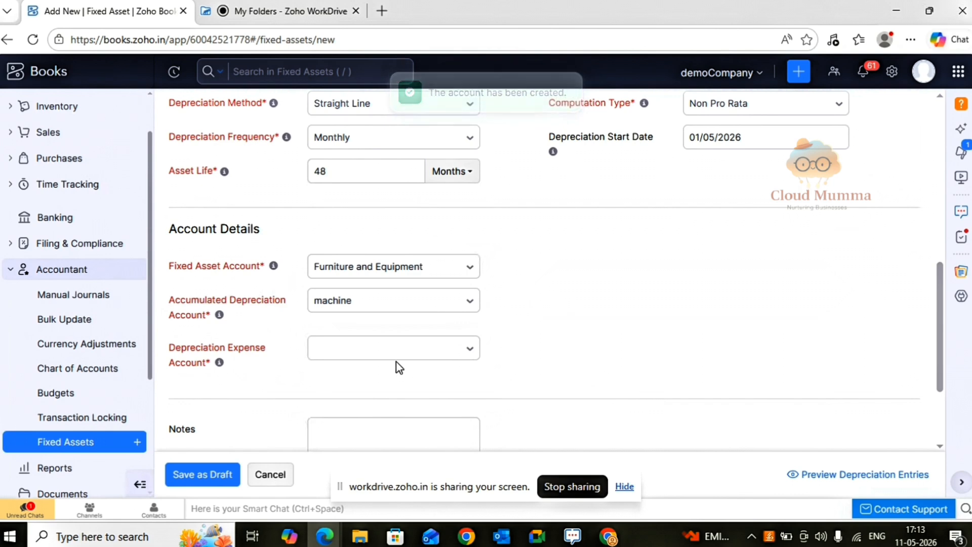
pyautogui.click(390, 344)
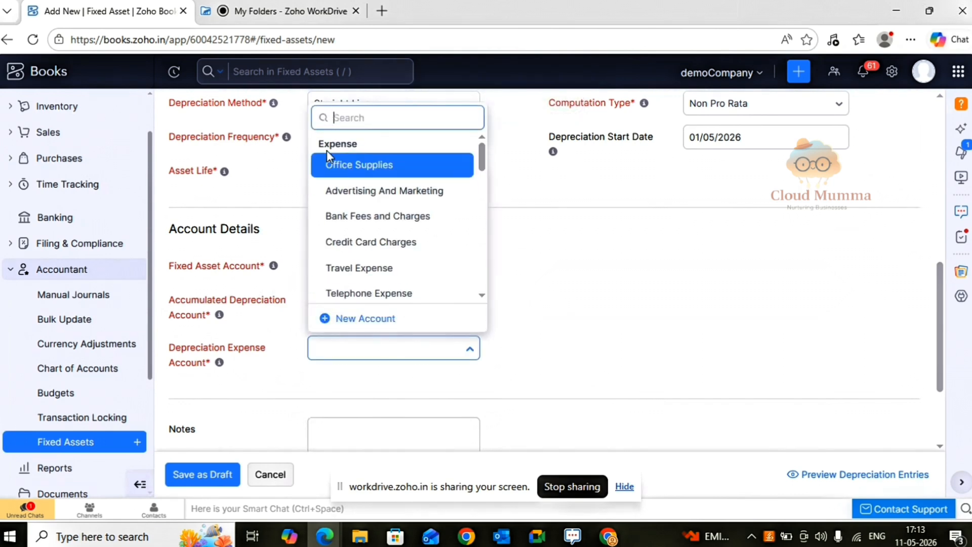
pyautogui.click(373, 171)
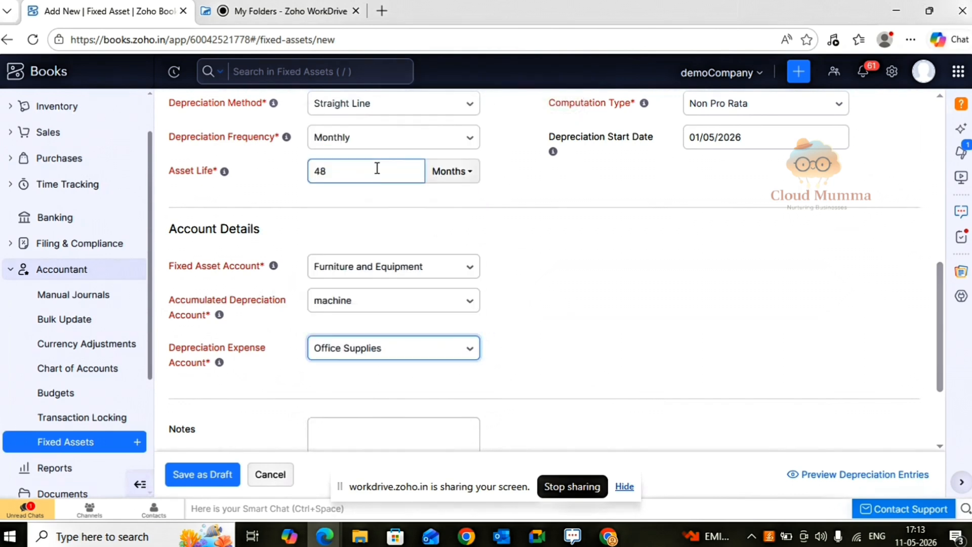
# Step: Start a new fixed asset type for the asset and name it machine
pyautogui.moveTo(940, 287); pyautogui.dragTo(919, 169)
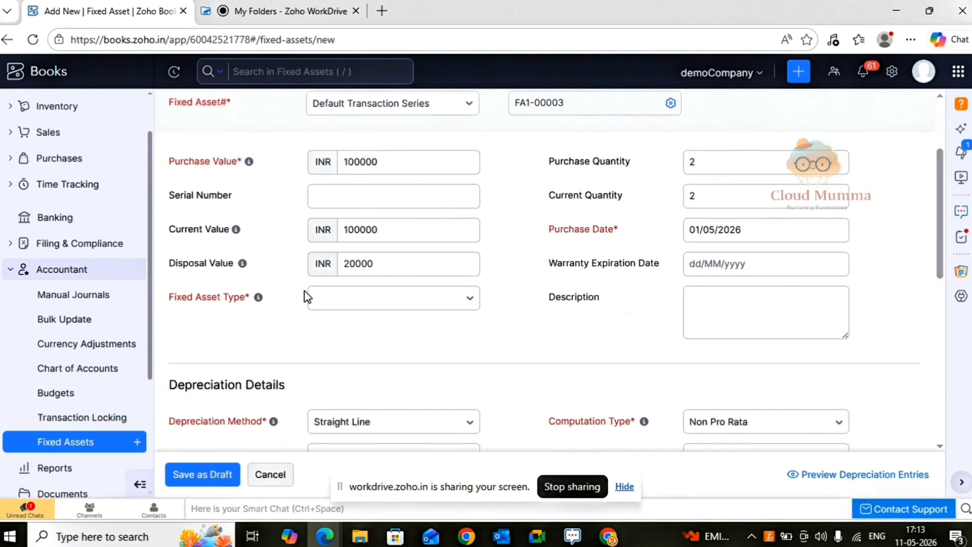
pyautogui.click(343, 303)
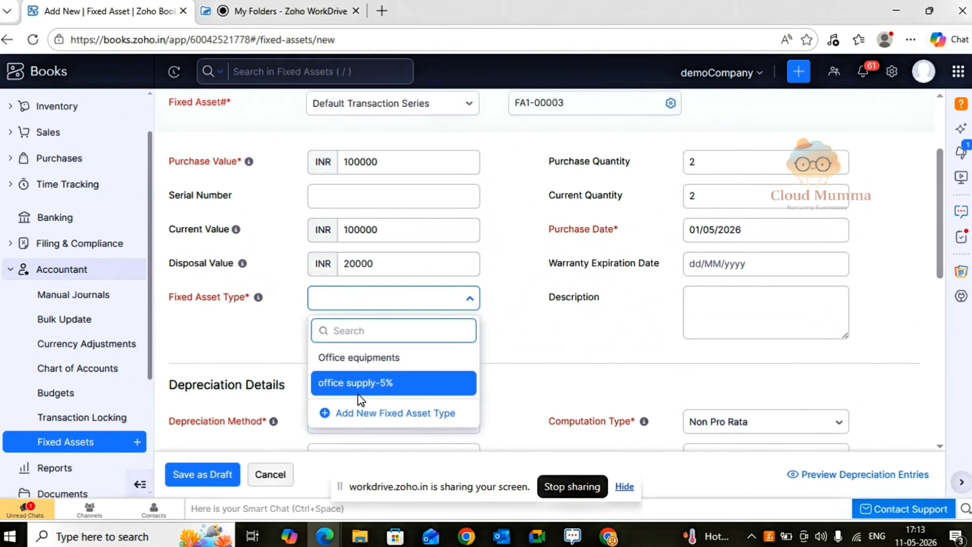
pyautogui.click(358, 420)
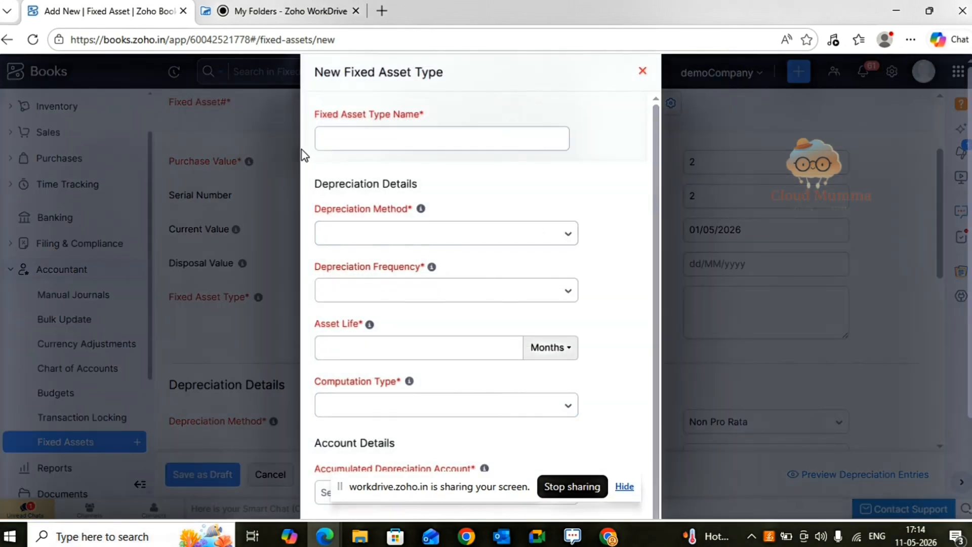
pyautogui.click(341, 145)
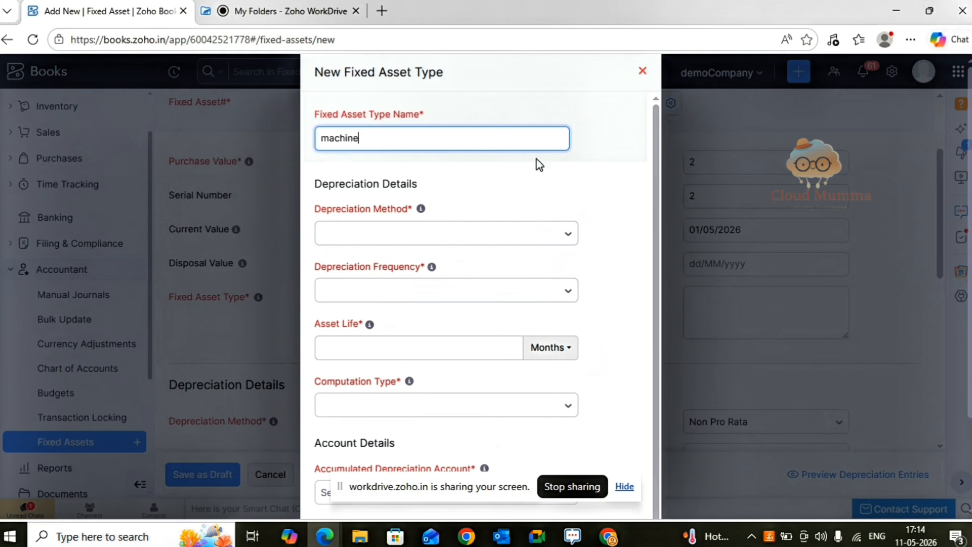
pyautogui.click(606, 150)
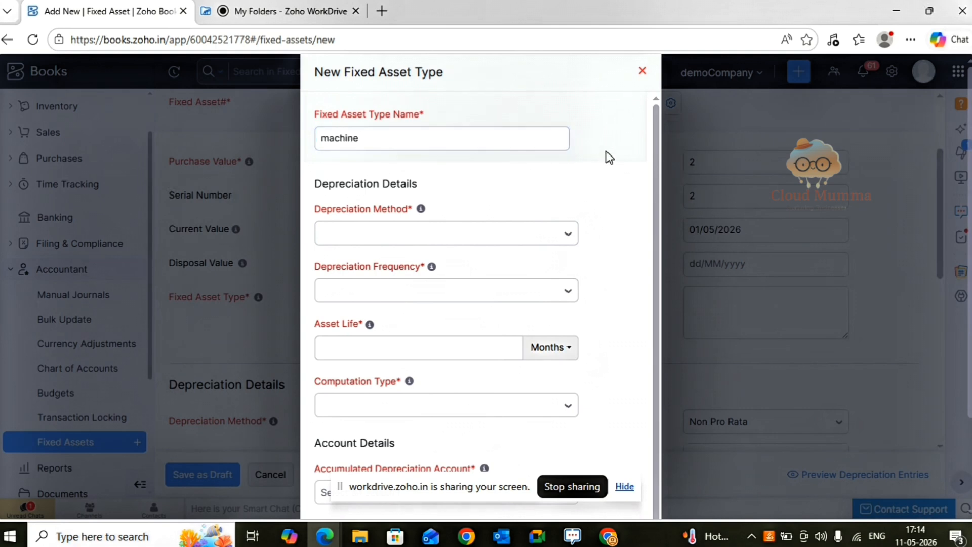
# Step: Give the new asset type Straight Line depreciation, Monthly frequency, a 48-month asset life and Non Pro Rata computation
pyautogui.moveTo(657, 196); pyautogui.dragTo(653, 126)
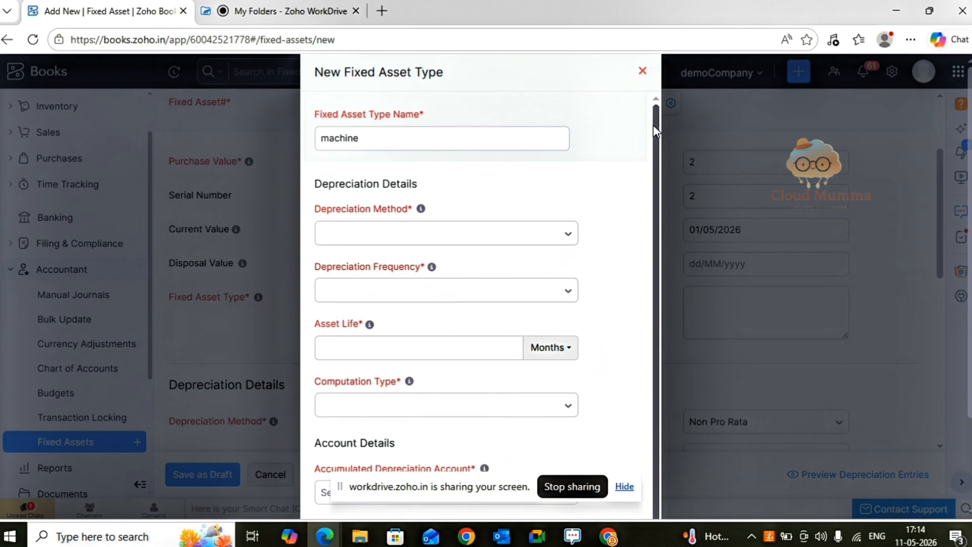
pyautogui.click(560, 232)
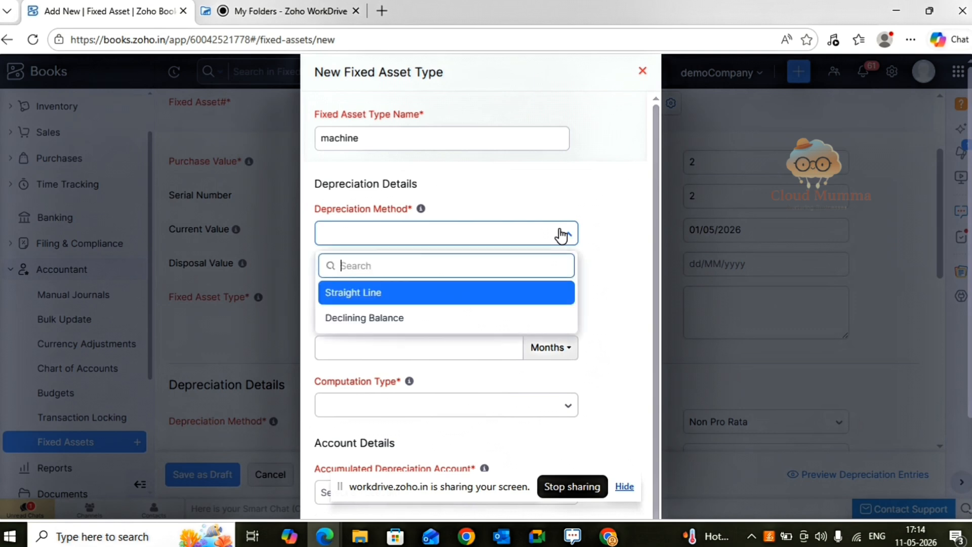
pyautogui.click(404, 299)
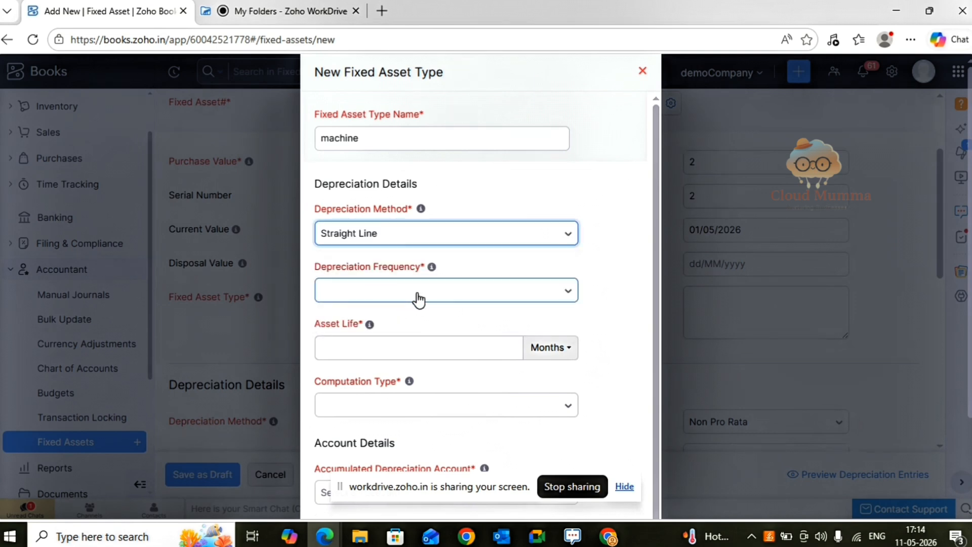
pyautogui.click(425, 296)
pyautogui.click(423, 349)
pyautogui.click(422, 348)
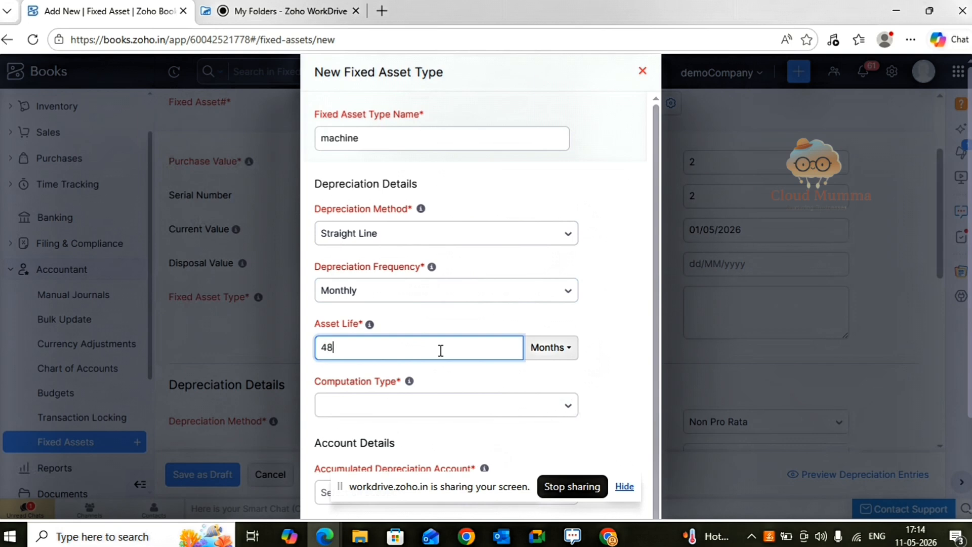
pyautogui.click(539, 405)
pyautogui.click(404, 348)
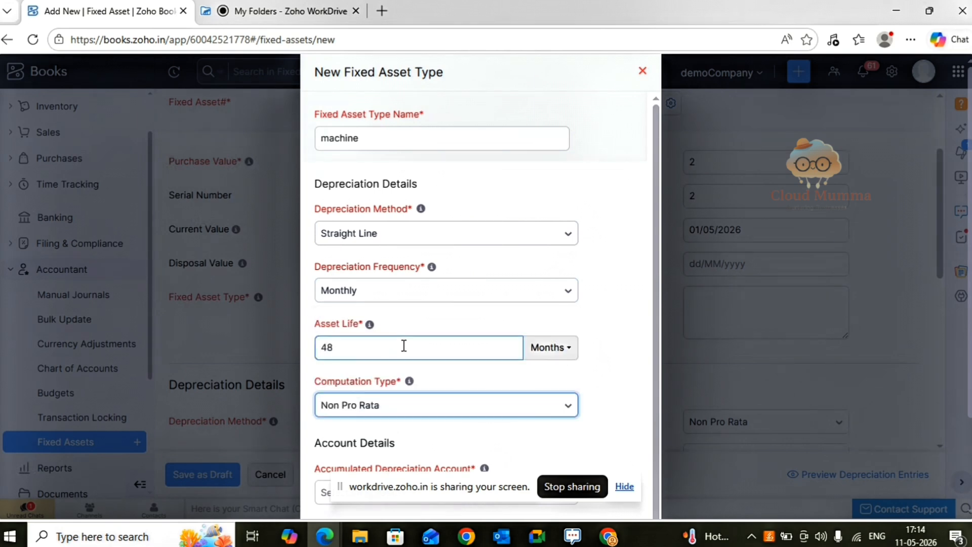
# Step: Assign machine as the type's accumulated depreciation account and Office Supplies as its depreciation expense account, and save the type
pyautogui.scroll(-3, 623, 354)
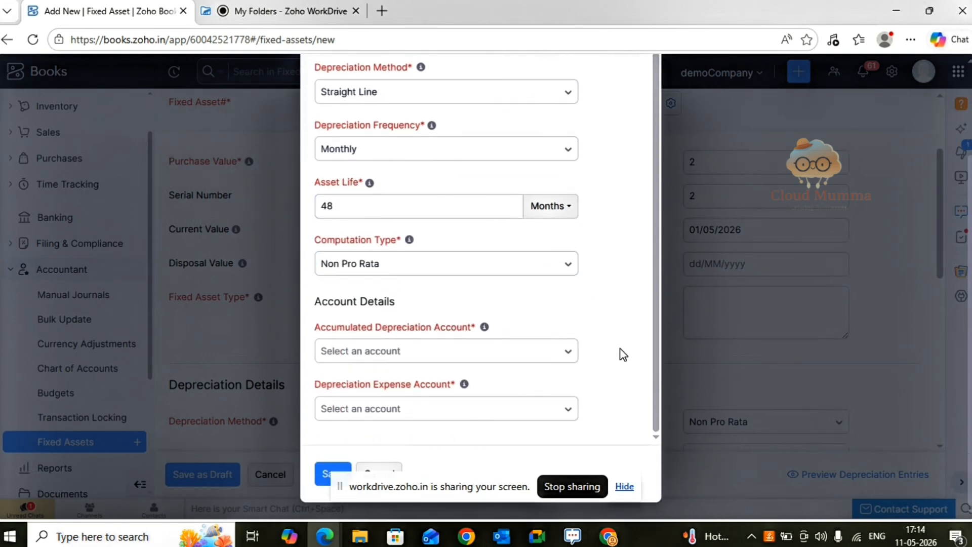
pyautogui.click(445, 356)
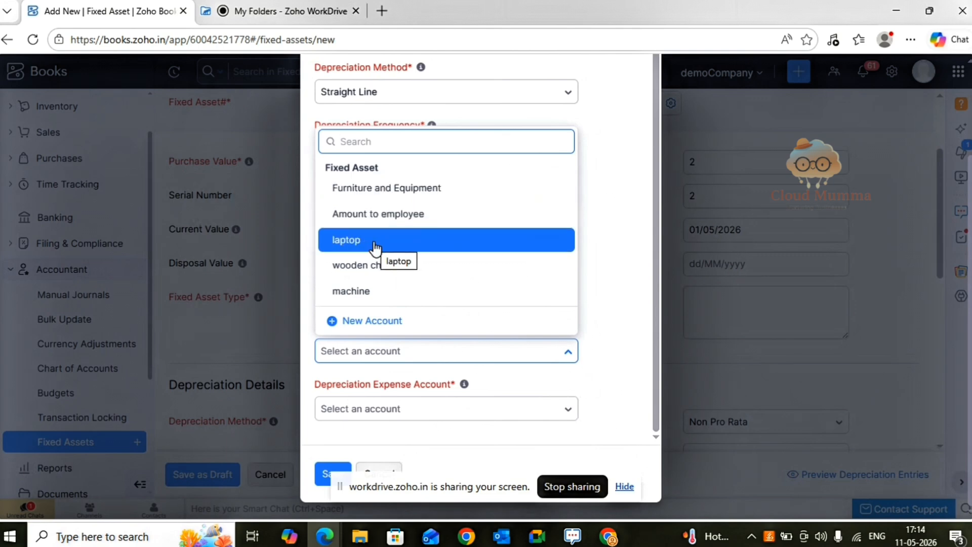
pyautogui.click(363, 293)
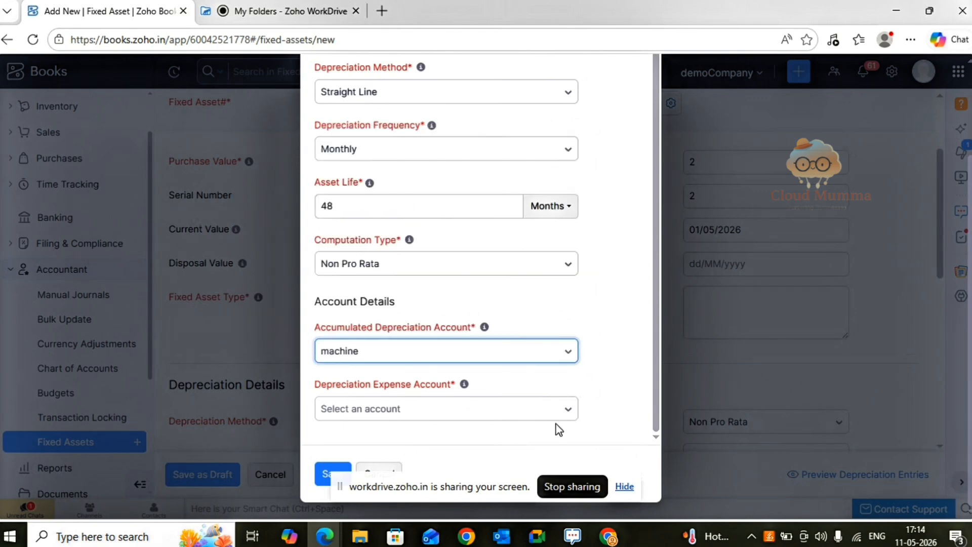
pyautogui.click(471, 415)
pyautogui.click(377, 226)
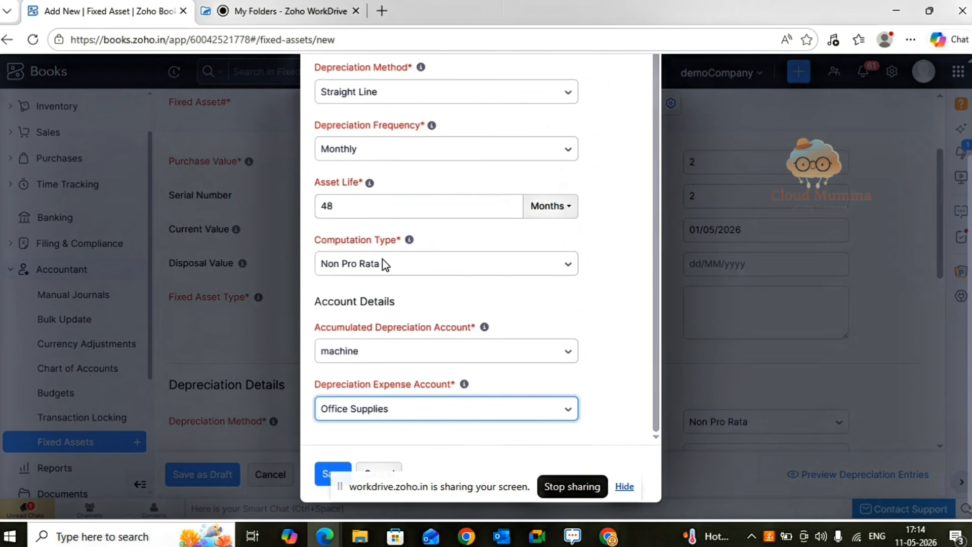
pyautogui.click(328, 474)
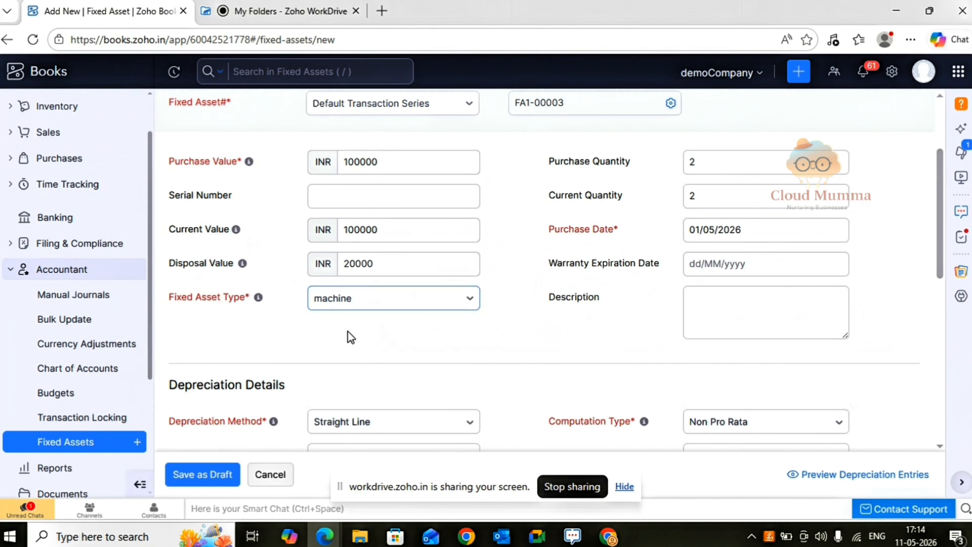
# Step: Save the fixed asset as a draft and review its overview details
pyautogui.moveTo(940, 266); pyautogui.dragTo(871, 305)
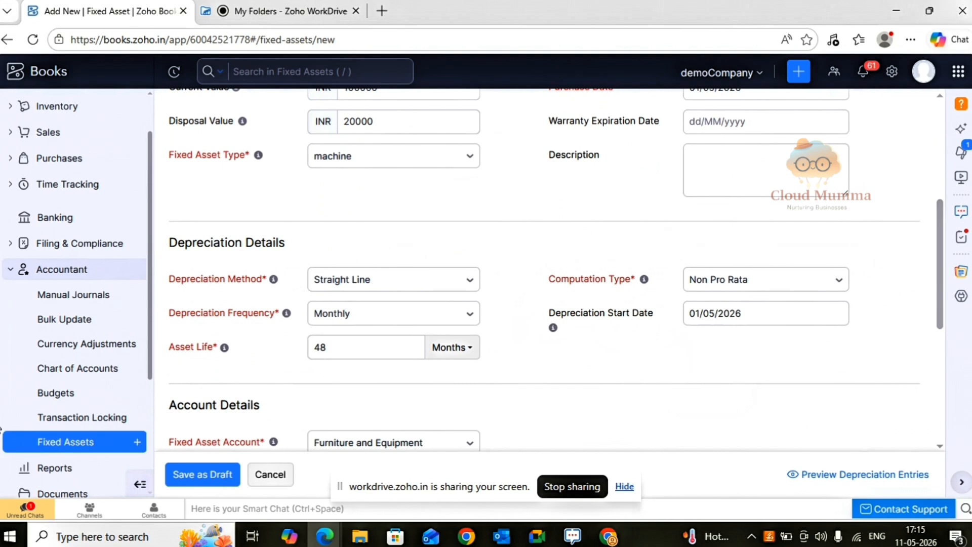
pyautogui.click(207, 473)
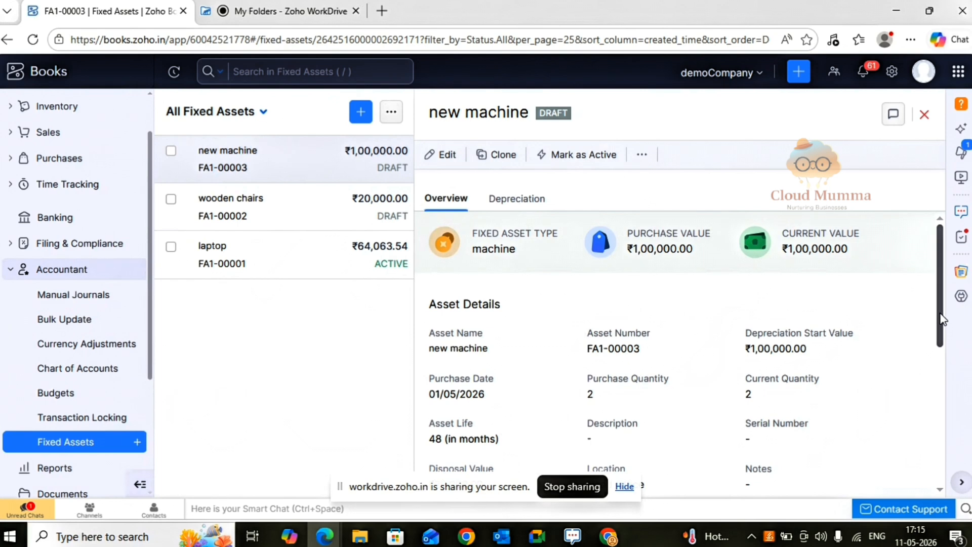
pyautogui.moveTo(940, 318); pyautogui.dragTo(901, 305)
pyautogui.scroll(-5, 947, 289)
pyautogui.scroll(5, 912, 217)
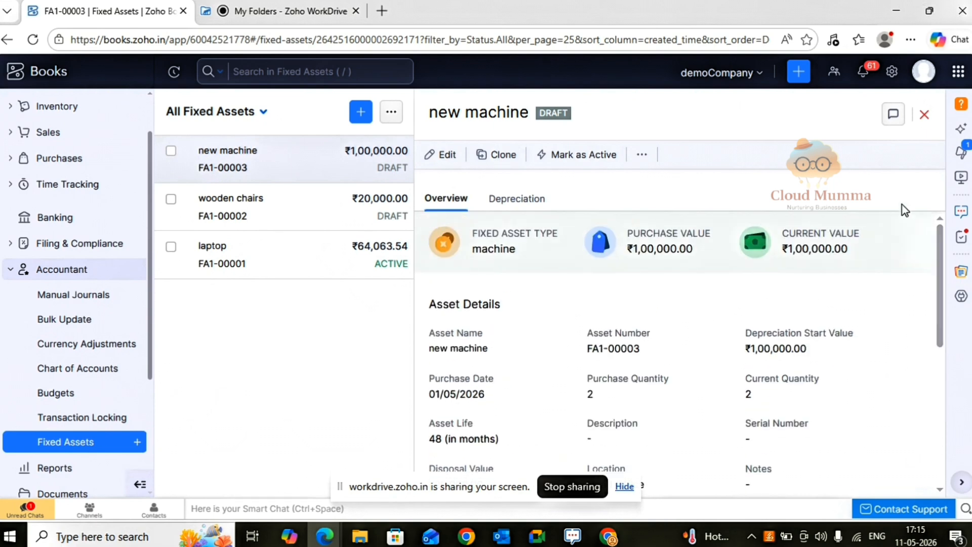
# Step: Examine the new machine's depreciation flowchart and read through its monthly depreciation forecast
pyautogui.click(504, 203)
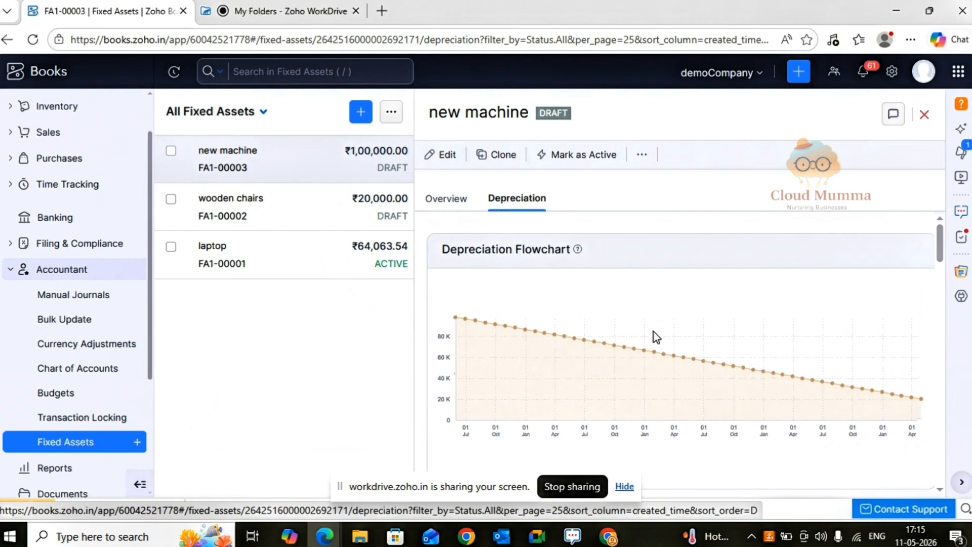
pyautogui.moveTo(457, 322)
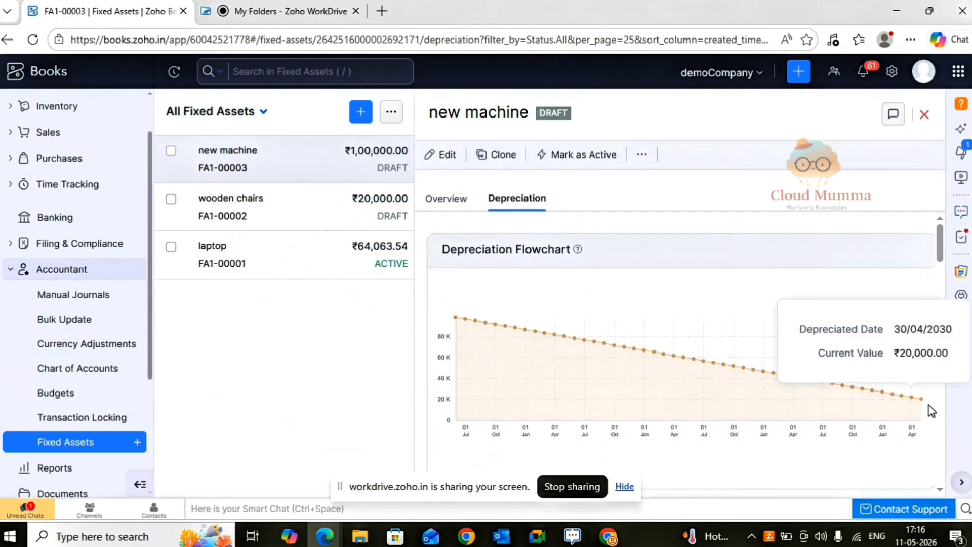
pyautogui.moveTo(922, 401)
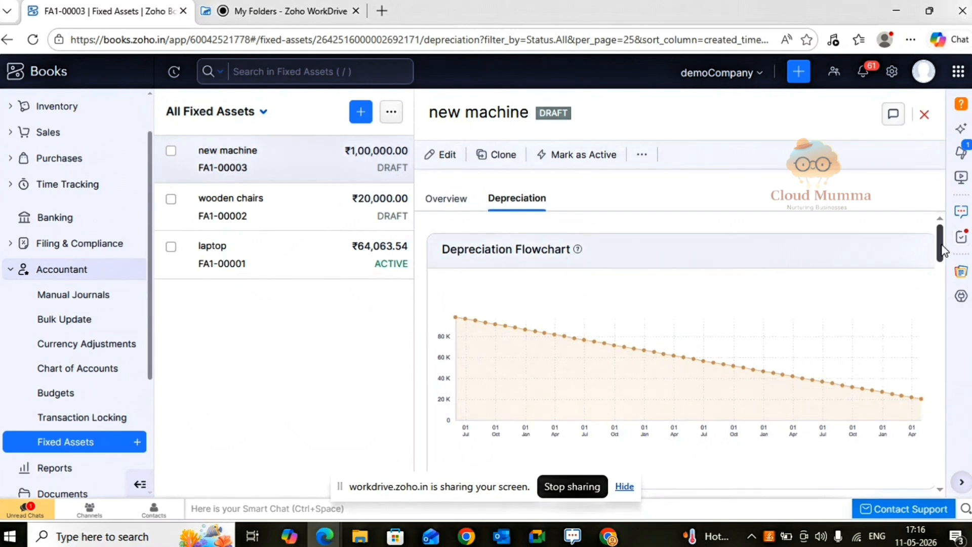
pyautogui.moveTo(942, 251); pyautogui.dragTo(941, 286)
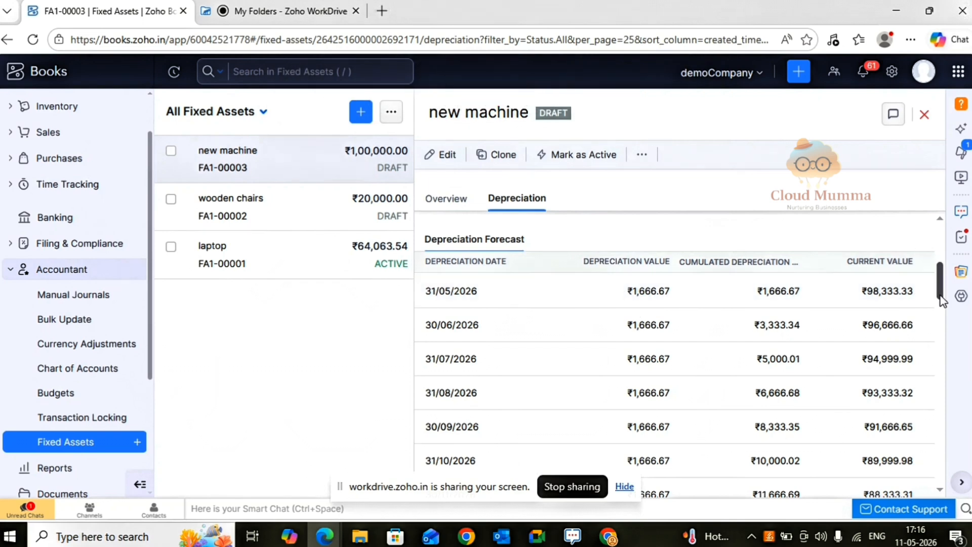
pyautogui.moveTo(941, 299); pyautogui.dragTo(941, 504)
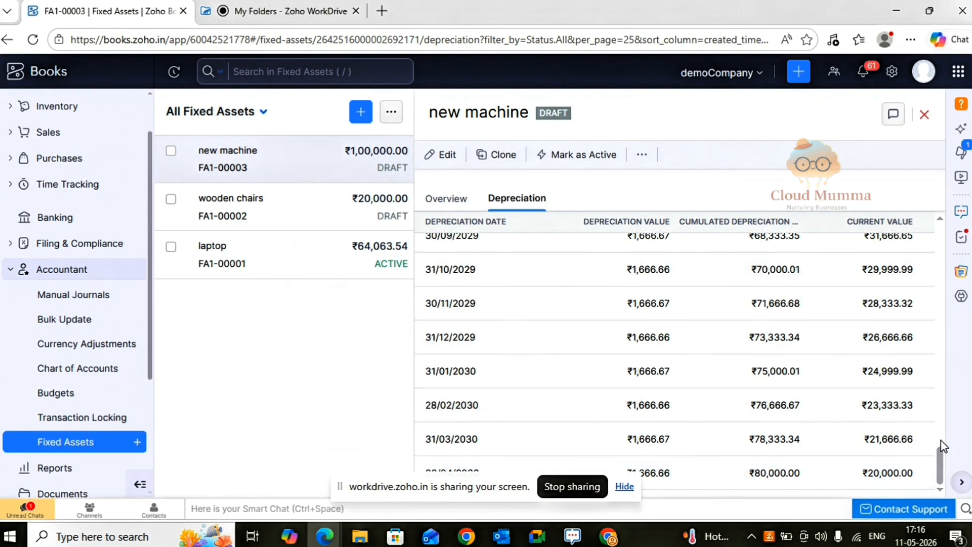
pyautogui.moveTo(943, 445); pyautogui.dragTo(925, 219)
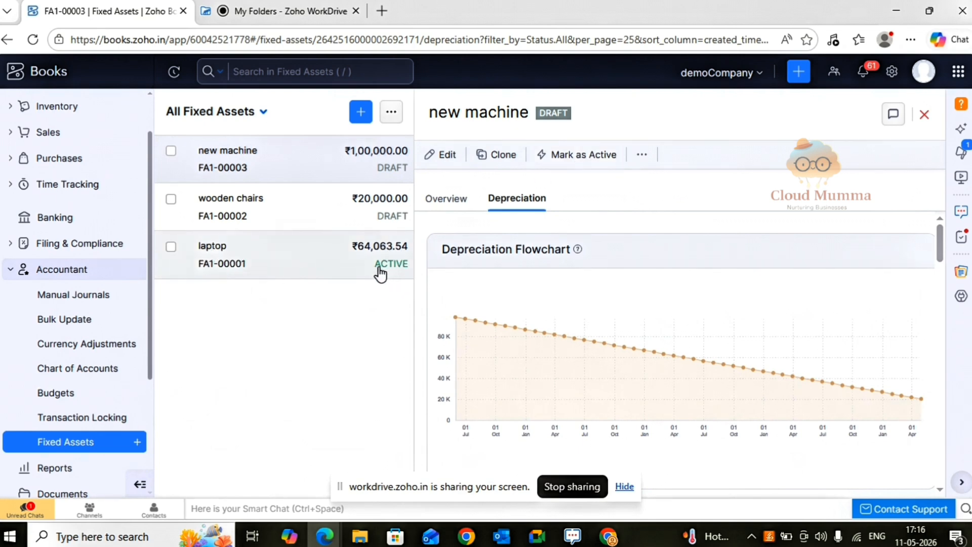
# Step: Open the laptop account under Furniture and Equipment in the chart of accounts
pyautogui.click(84, 370)
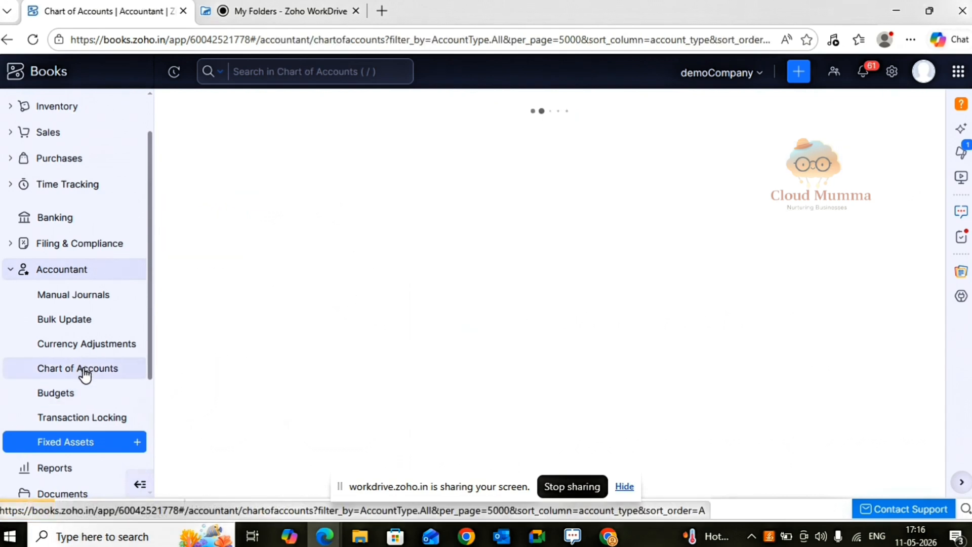
pyautogui.click(918, 214)
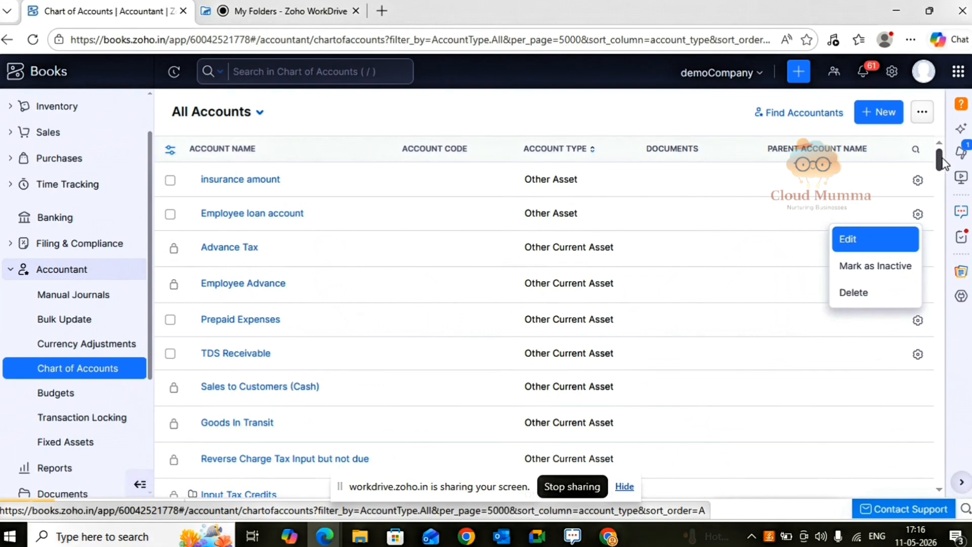
pyautogui.scroll(-20, 925, 314)
pyautogui.scroll(-10, 925, 314)
pyautogui.scroll(11, 919, 311)
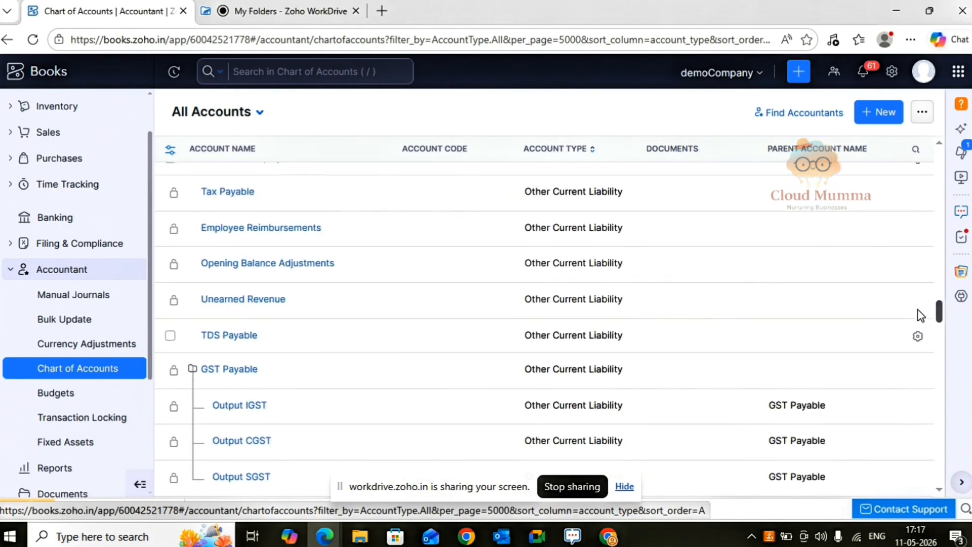
pyautogui.scroll(1, 919, 301)
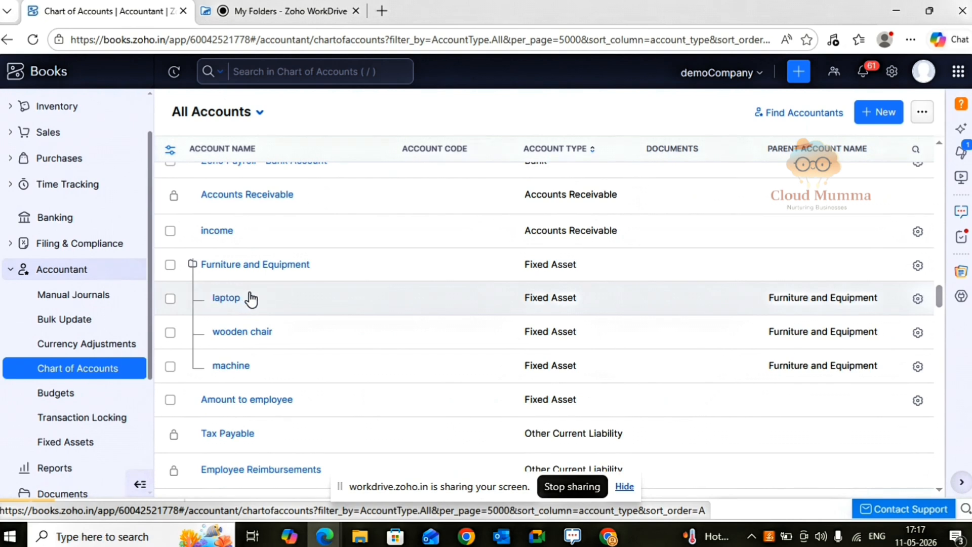
pyautogui.click(226, 298)
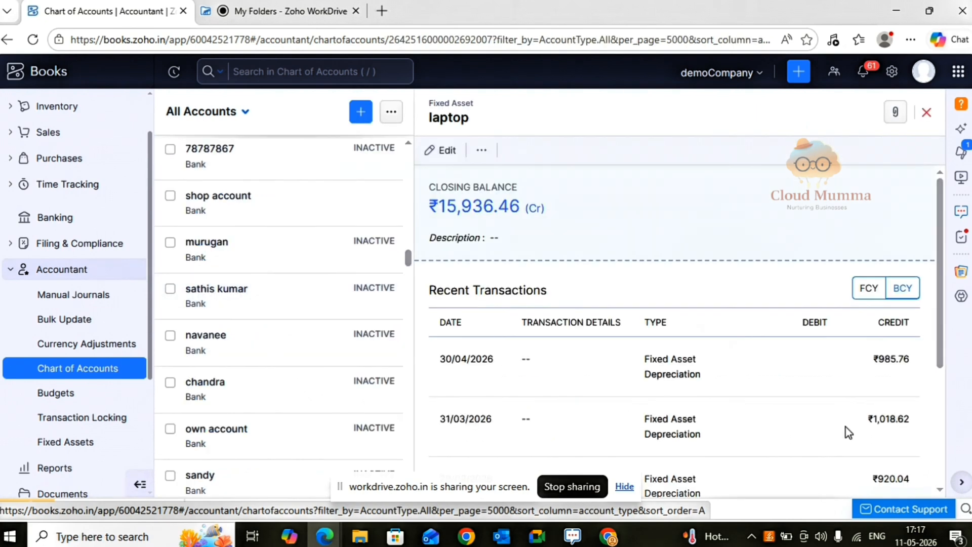
# Step: Read through the laptop account's closing balance and its recent fixed asset depreciation transactions
pyautogui.moveTo(935, 371); pyautogui.dragTo(938, 478)
pyautogui.scroll(5, 906, 328)
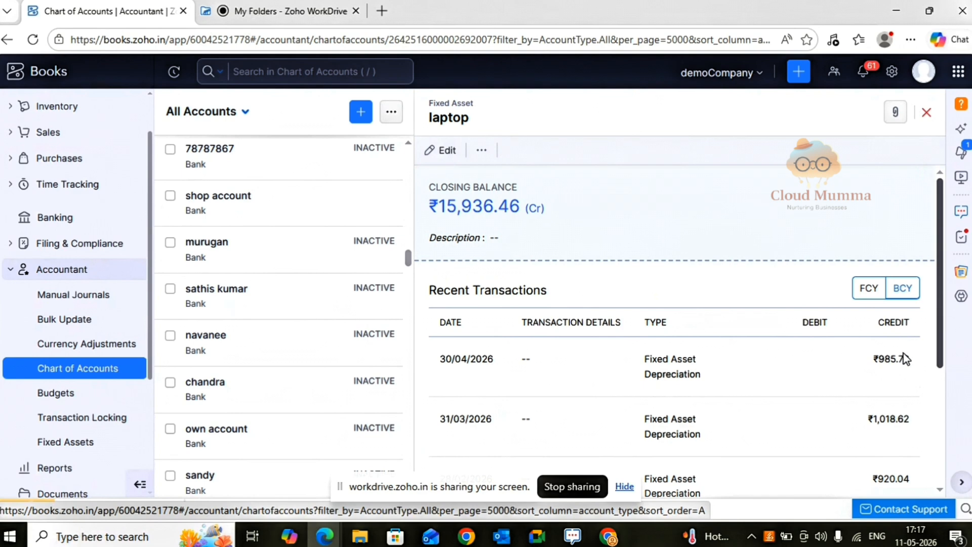
pyautogui.scroll(-2, 906, 359)
pyautogui.scroll(-2, 911, 408)
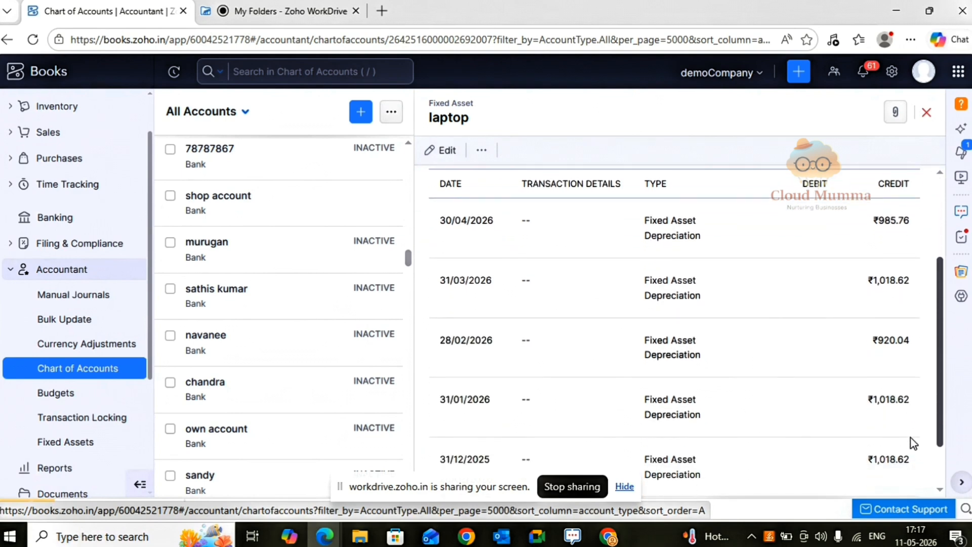
pyautogui.scroll(4, 911, 425)
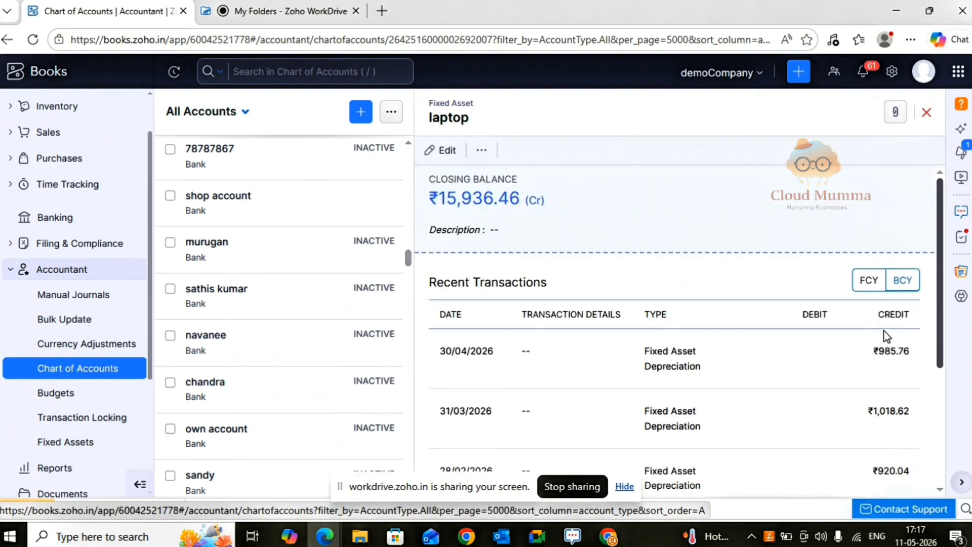
# Step: Return to the fixed assets list and open the new machine asset for editing
pyautogui.click(16, 272)
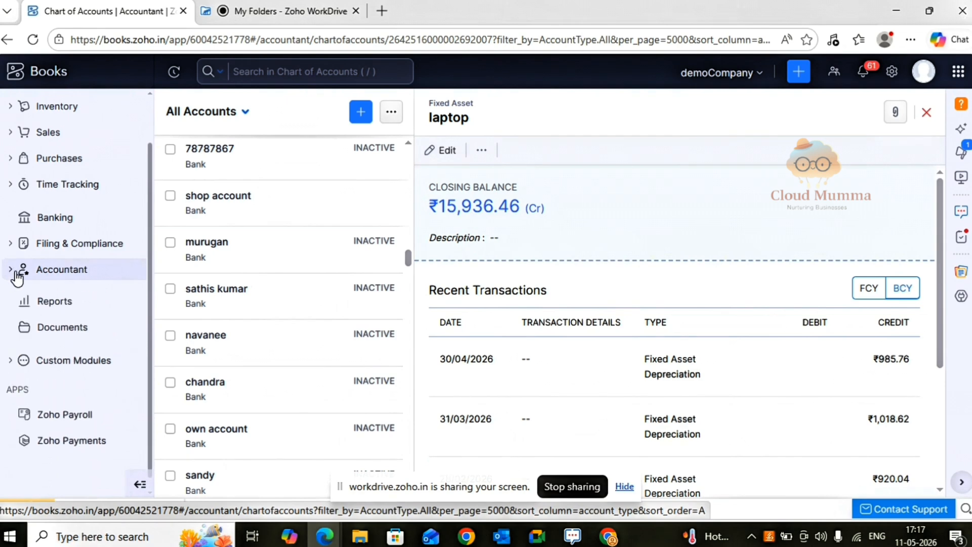
pyautogui.click(67, 275)
pyautogui.click(59, 448)
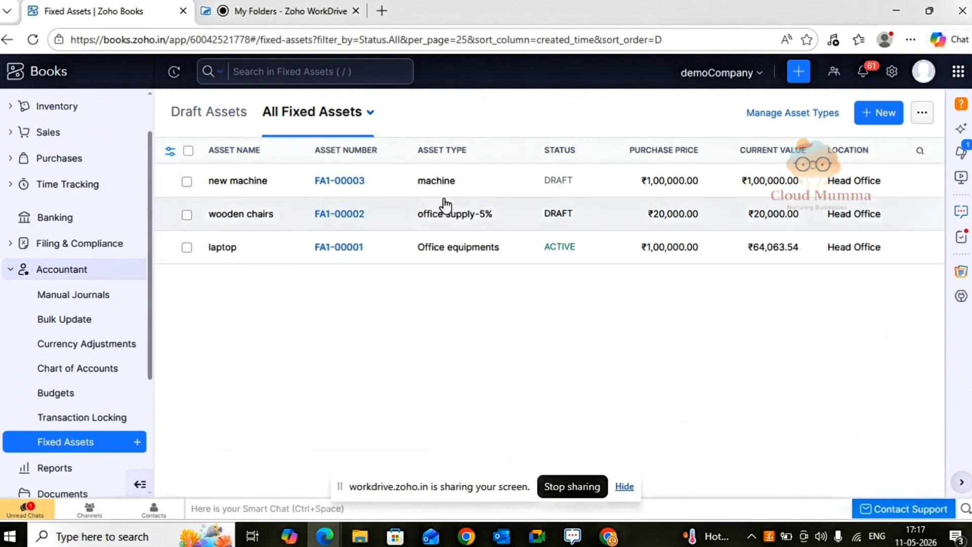
pyautogui.click(436, 180)
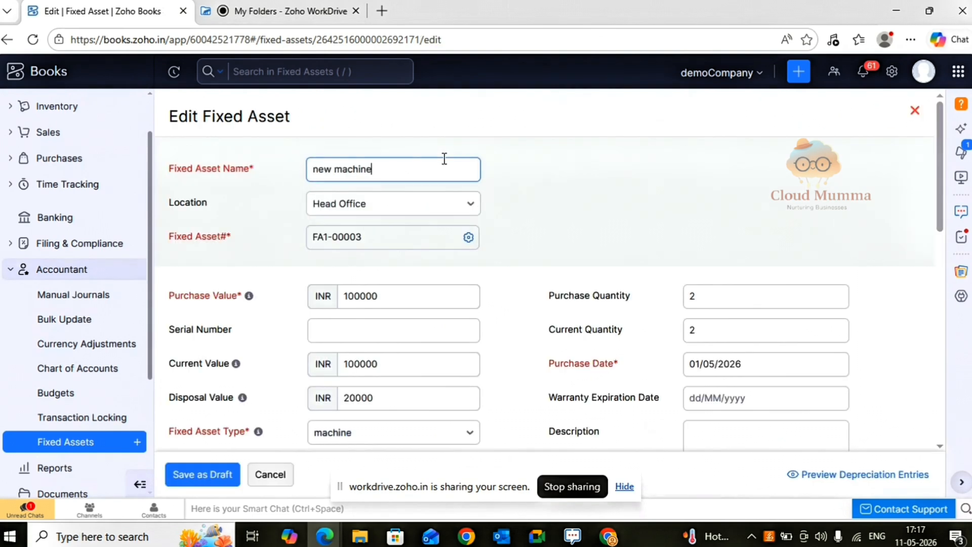
# Step: Switch the new machine's depreciation method to Declining Balance with a depreciation percentage of 10
pyautogui.moveTo(941, 203); pyautogui.dragTo(941, 263)
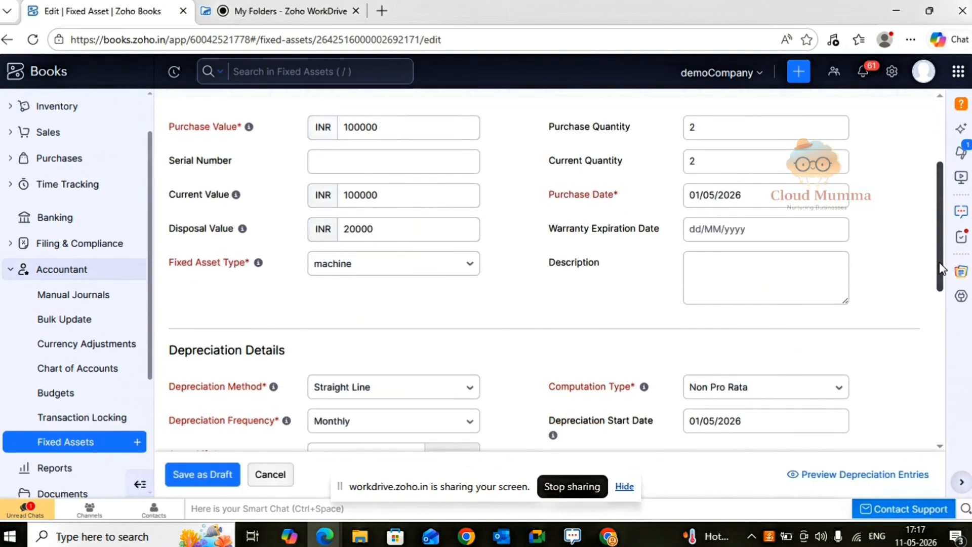
pyautogui.click(381, 386)
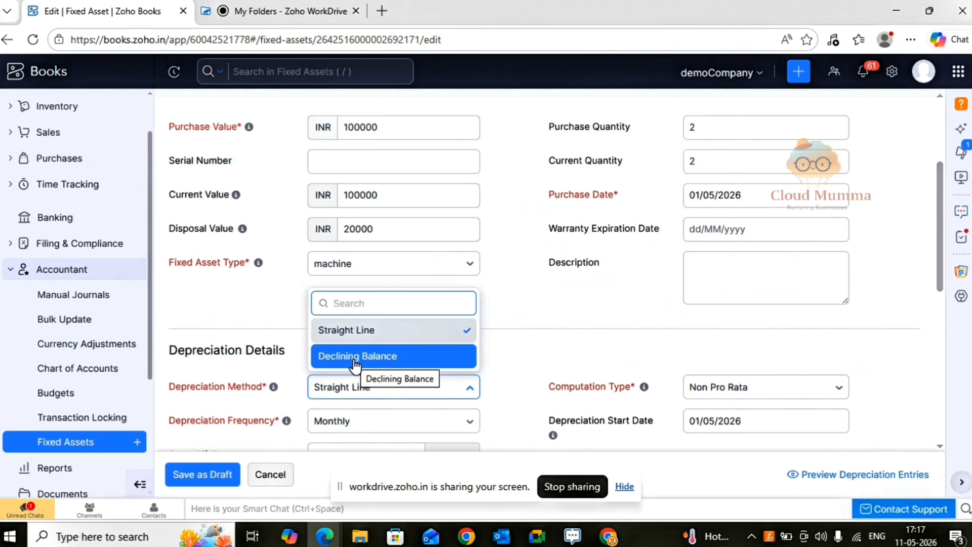
pyautogui.click(195, 143)
pyautogui.click(360, 396)
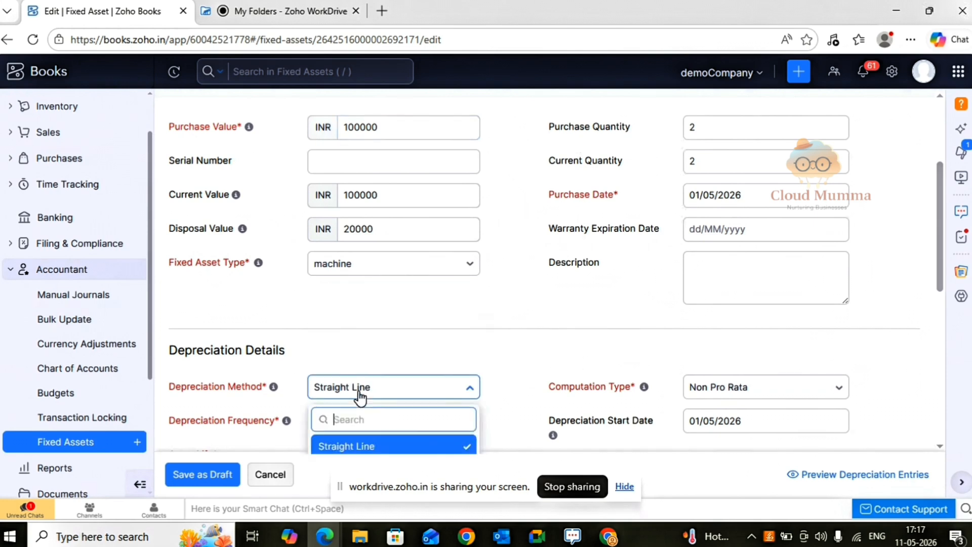
pyautogui.moveTo(940, 269); pyautogui.dragTo(936, 319)
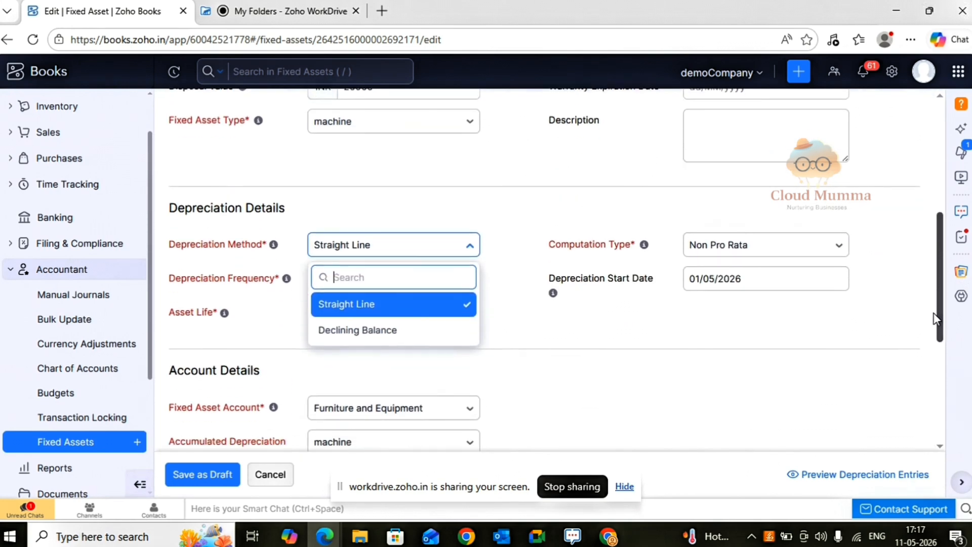
pyautogui.click(362, 331)
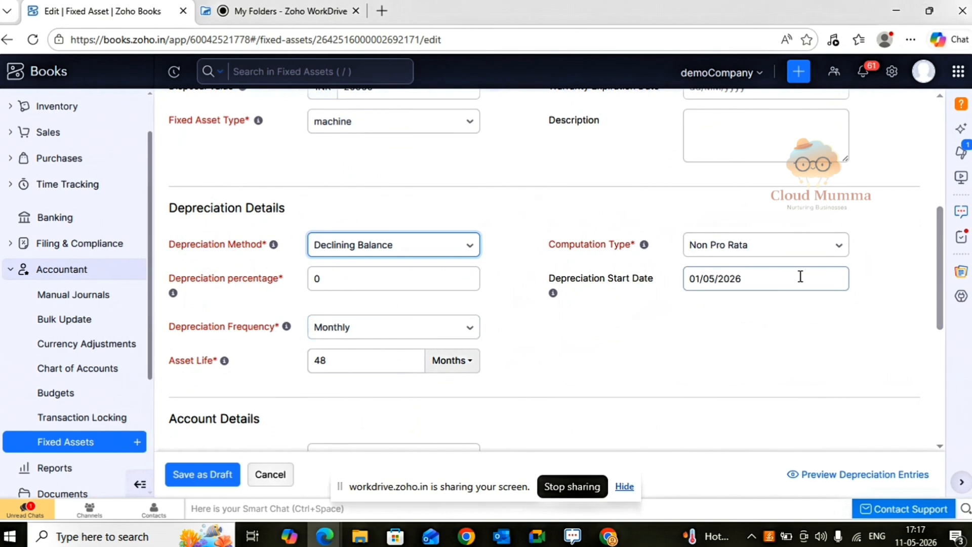
pyautogui.click(416, 279)
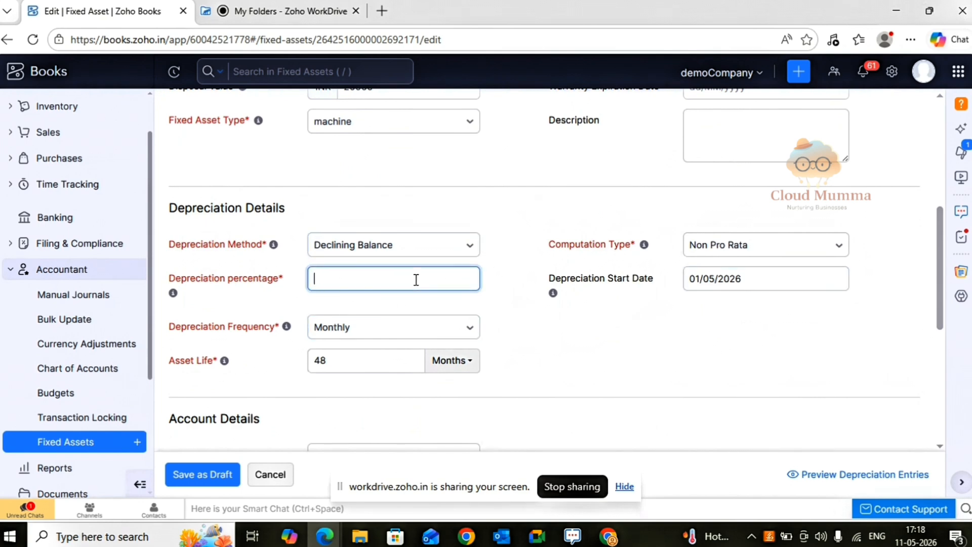
pyautogui.click(668, 358)
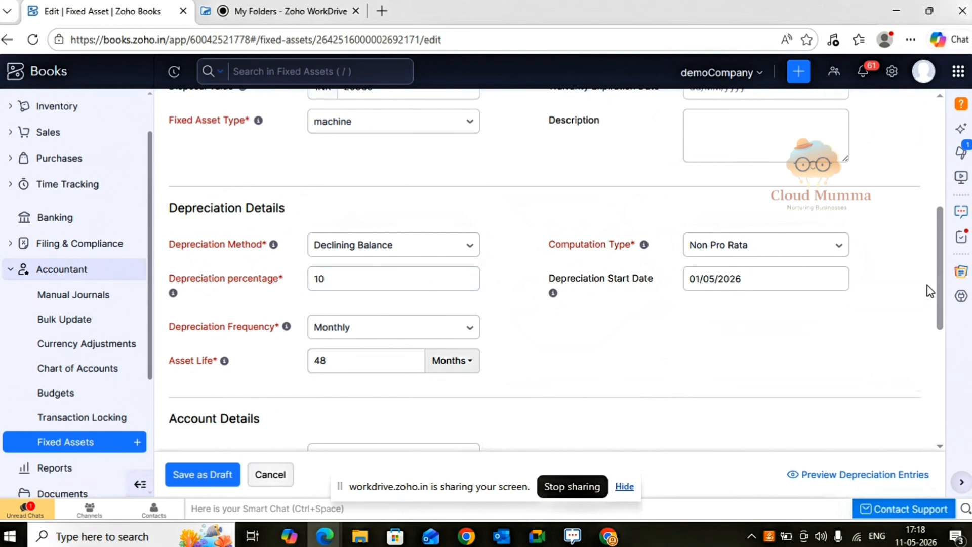
# Step: Change the new machine's fixed asset type to office supply-5%
pyautogui.scroll(2, 943, 283)
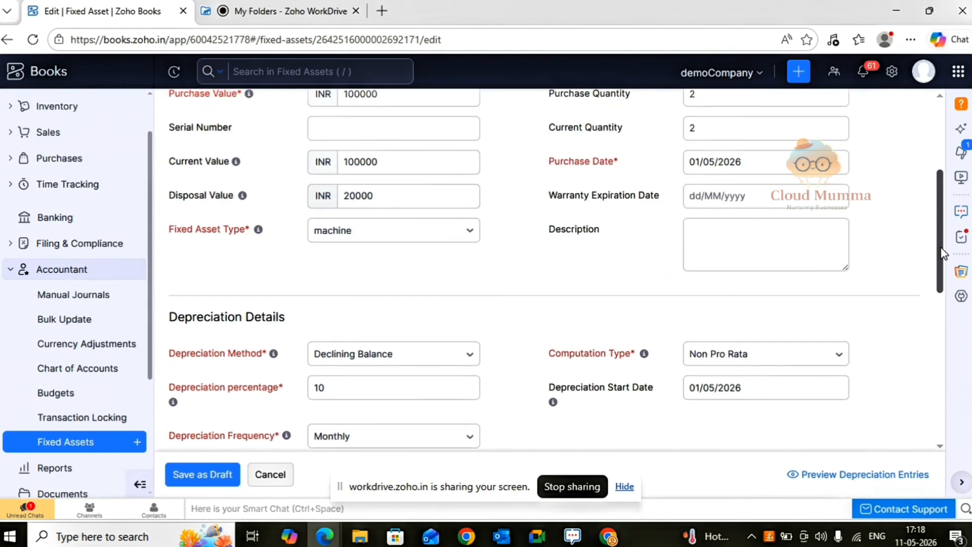
pyautogui.moveTo(943, 259)
pyautogui.mouseDown()
pyautogui.moveTo(940, 192)
pyautogui.moveTo(941, 246)
pyautogui.mouseUp()
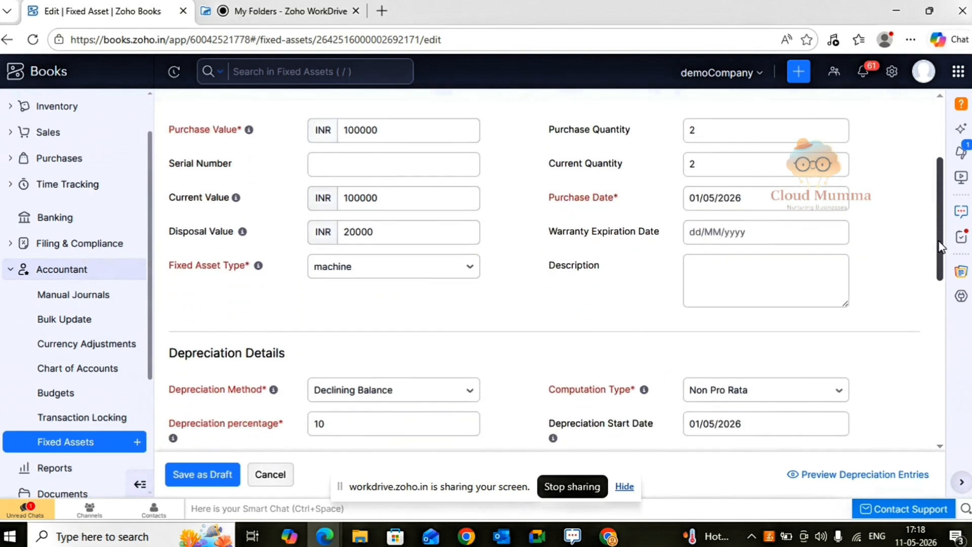
pyautogui.moveTo(940, 246); pyautogui.dragTo(916, 276)
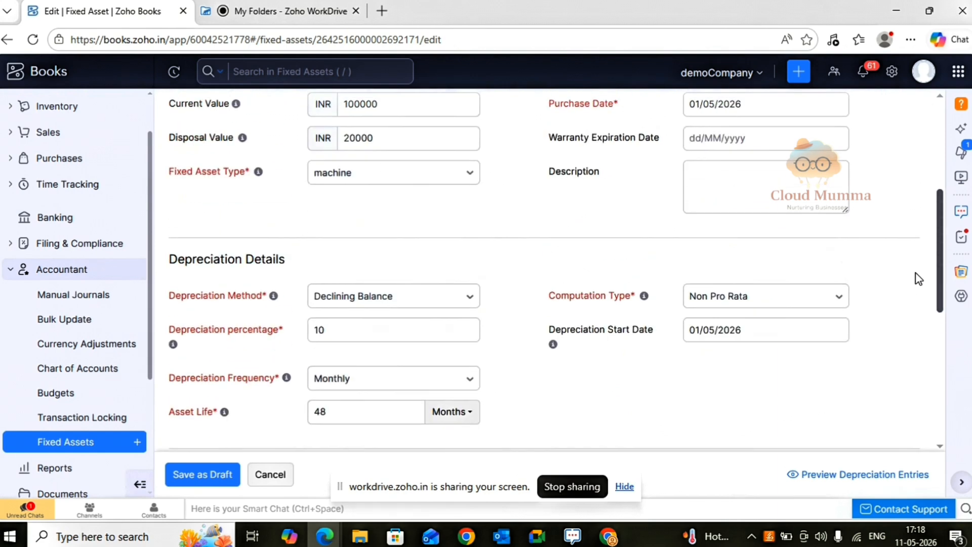
pyautogui.click(327, 176)
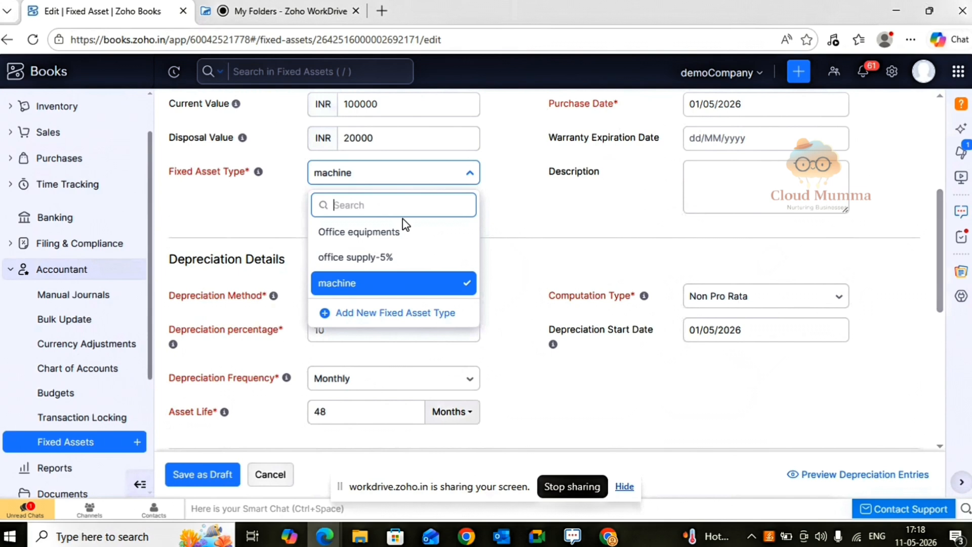
pyautogui.click(340, 259)
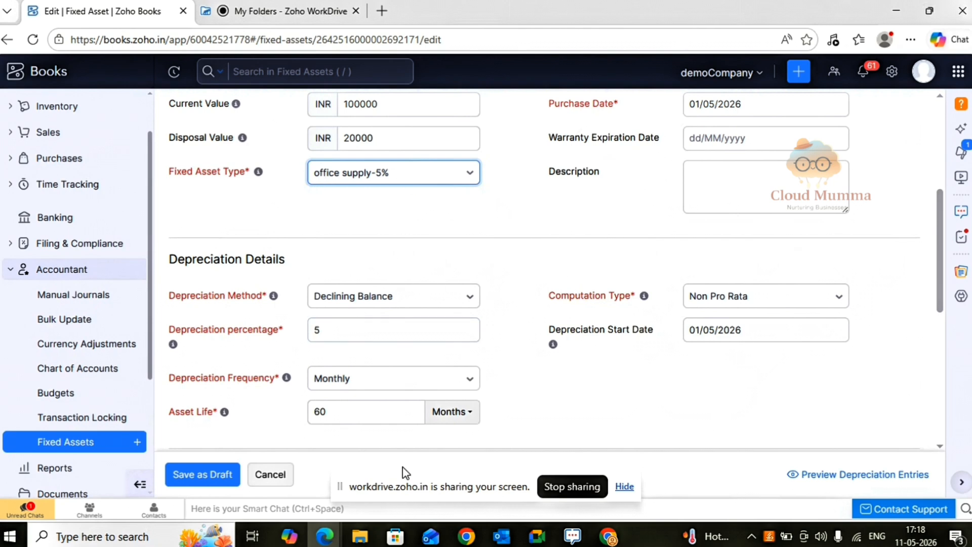
# Step: Set the new machine's asset life to 48 months and its depreciation percentage to 10
pyautogui.click(389, 417)
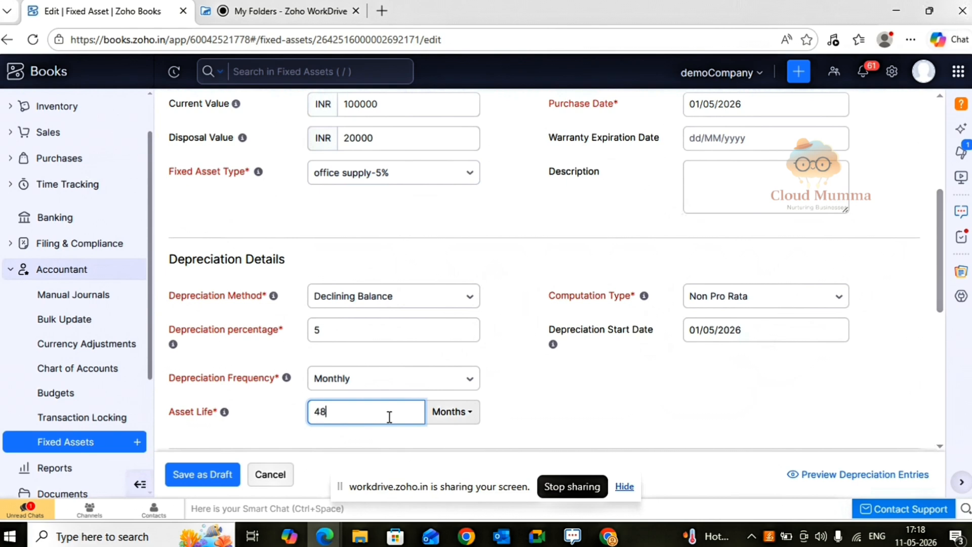
pyautogui.click(352, 329)
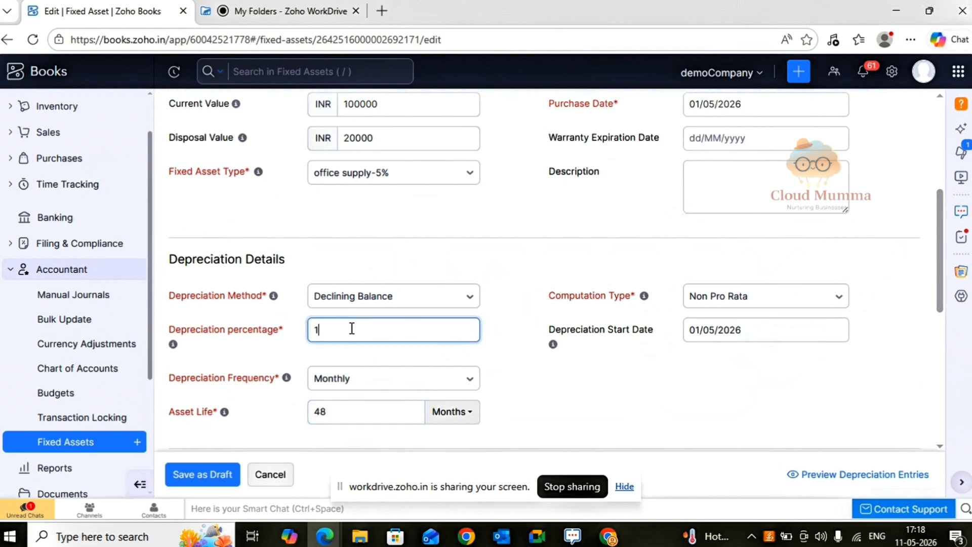
pyautogui.click(404, 235)
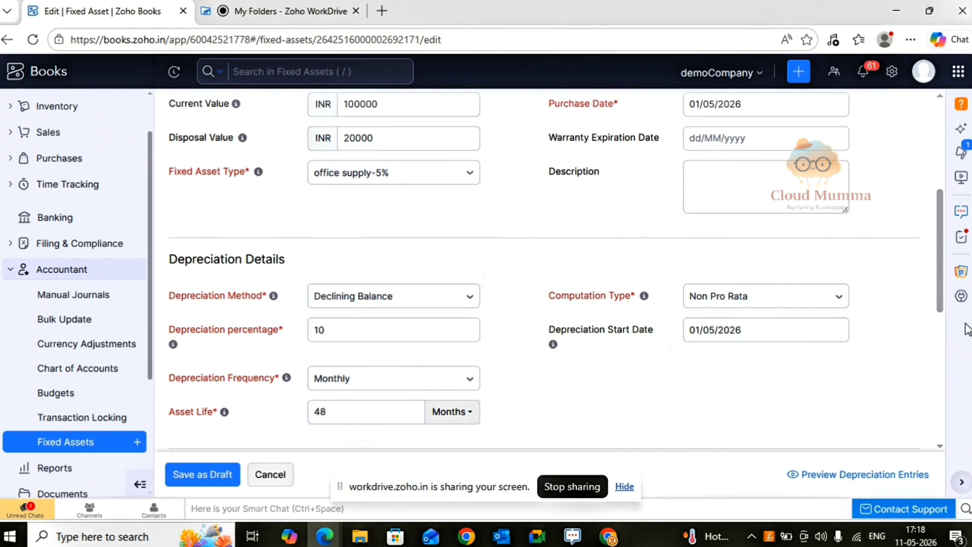
# Step: Assign machine as the asset's accumulated depreciation account and save the fixed asset as a draft
pyautogui.moveTo(937, 272); pyautogui.dragTo(936, 347)
pyautogui.click(439, 333)
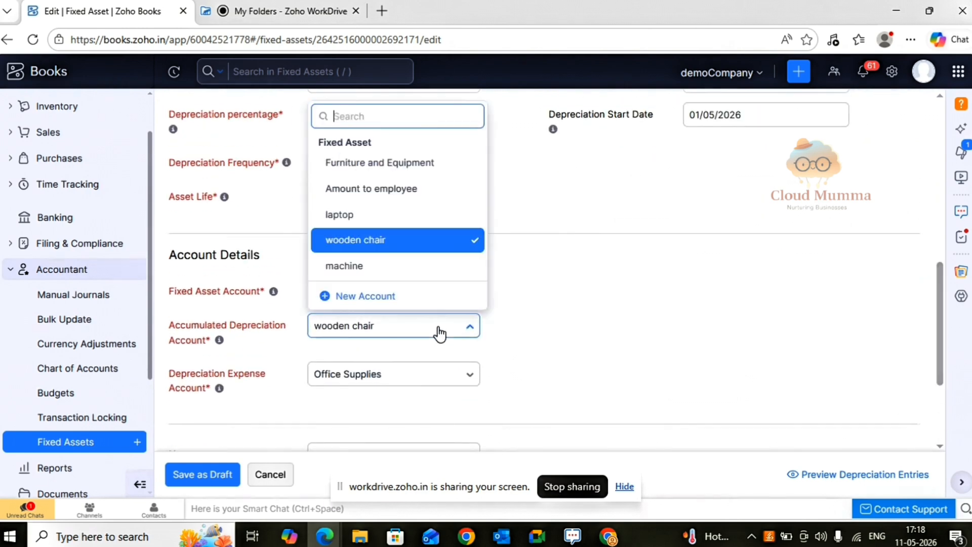
pyautogui.click(363, 267)
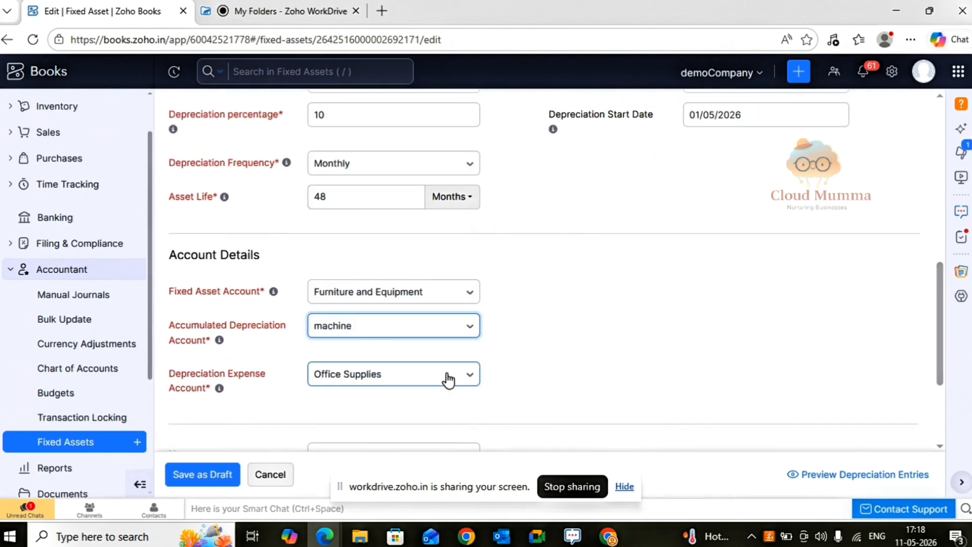
pyautogui.moveTo(940, 316); pyautogui.dragTo(940, 373)
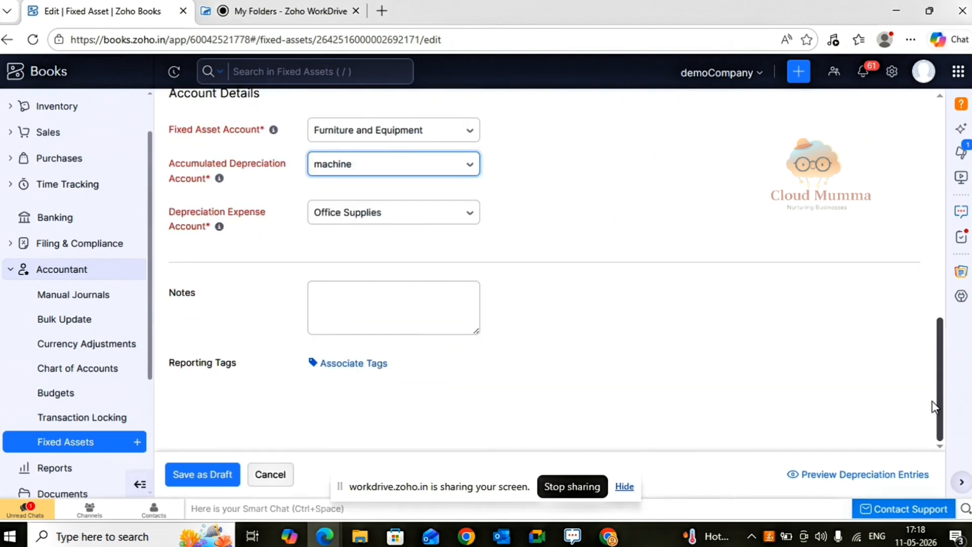
pyautogui.click(195, 479)
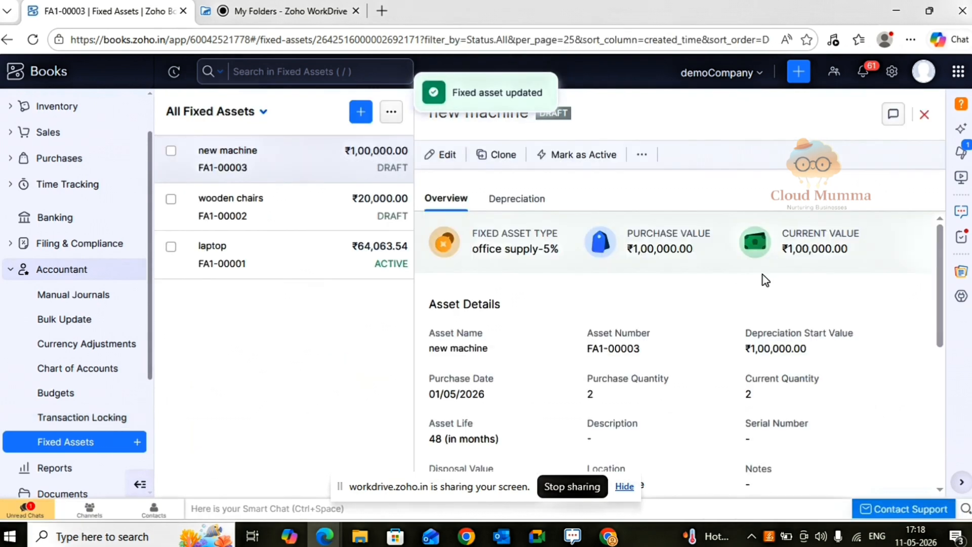
# Step: Review the new machine's asset details, then examine its depreciation flowchart and monthly depreciation forecast
pyautogui.moveTo(428, 332); pyautogui.dragTo(937, 334)
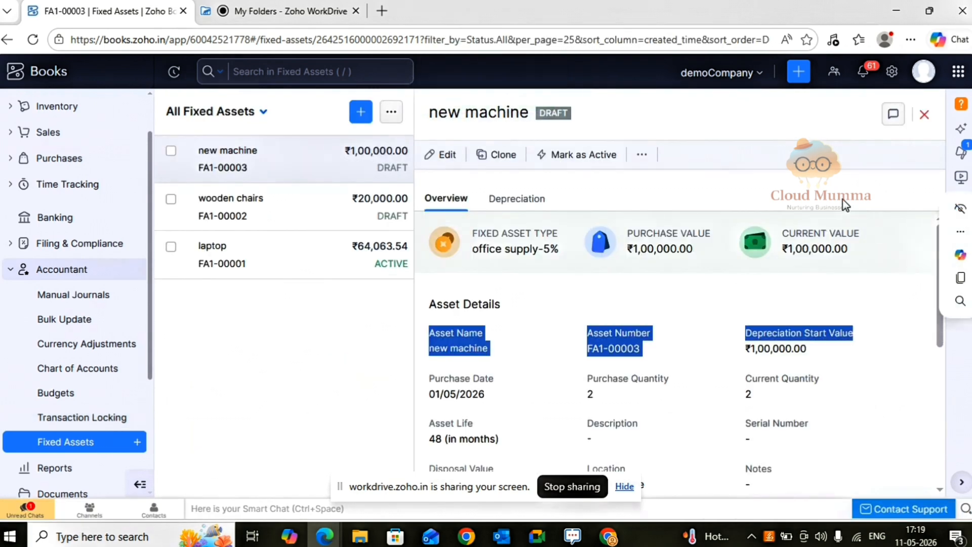
pyautogui.click(831, 205)
pyautogui.click(531, 202)
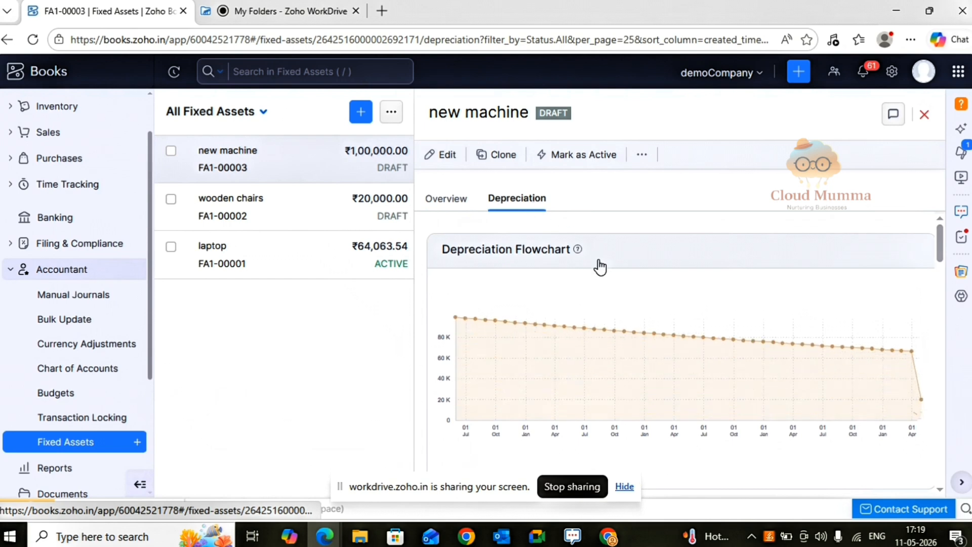
pyautogui.moveTo(460, 335)
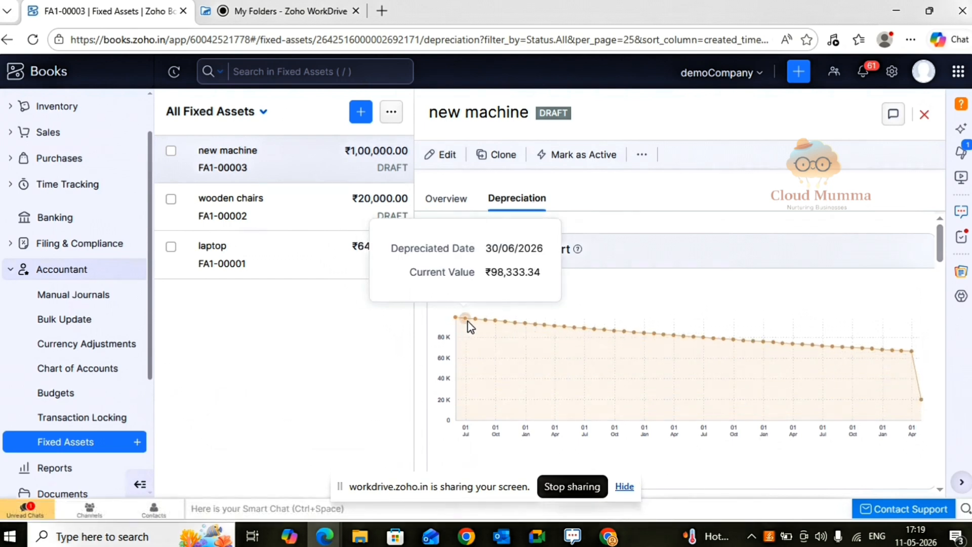
pyautogui.moveTo(940, 259); pyautogui.dragTo(940, 295)
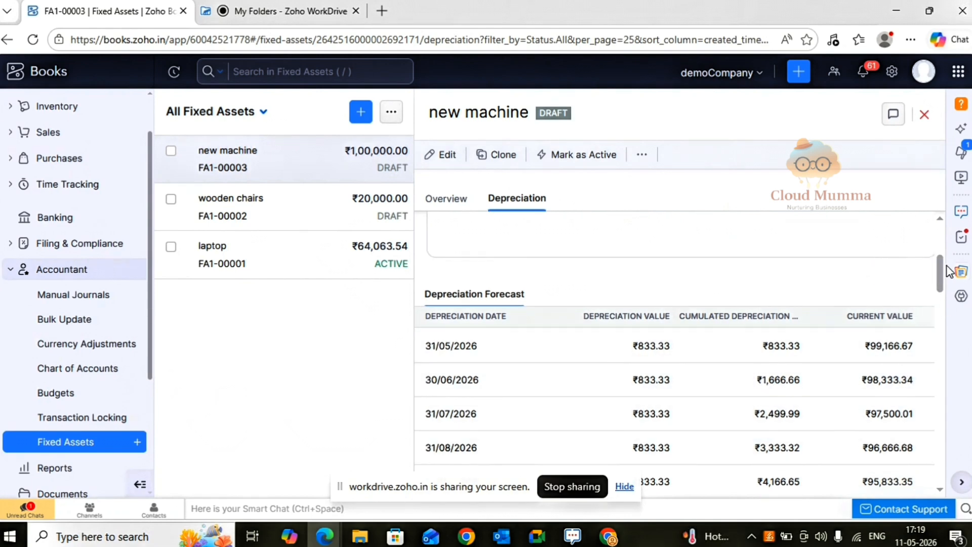
pyautogui.moveTo(940, 276); pyautogui.dragTo(892, 243)
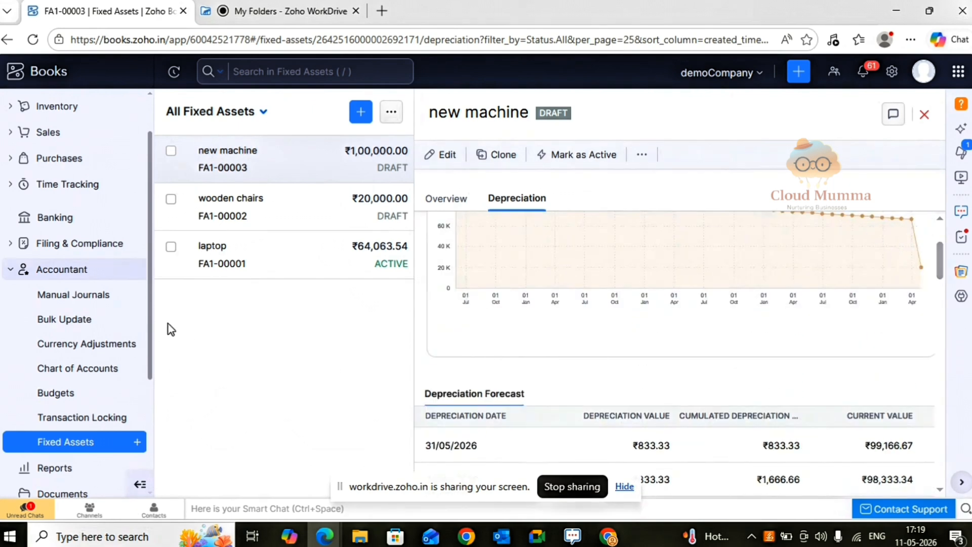
pyautogui.scroll(2, 143, 253)
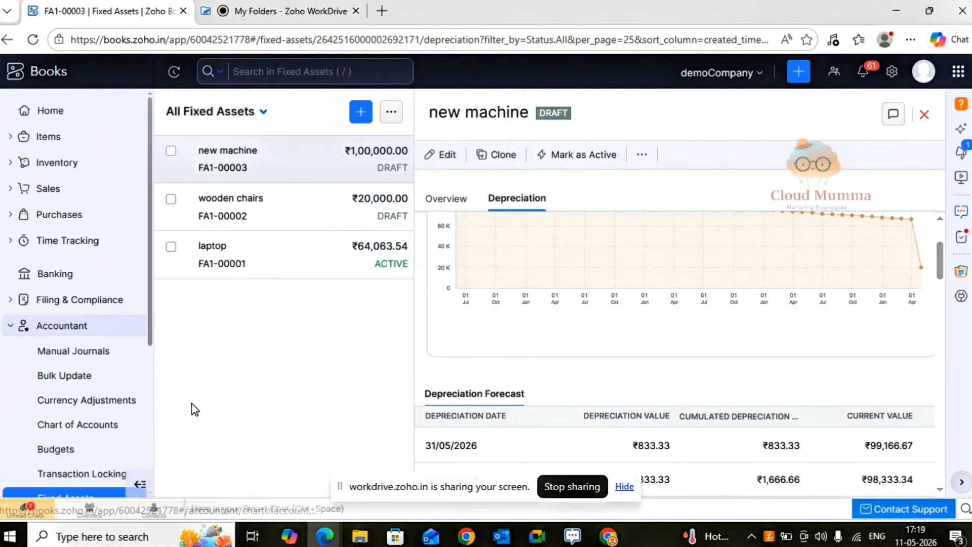
pyautogui.click(34, 330)
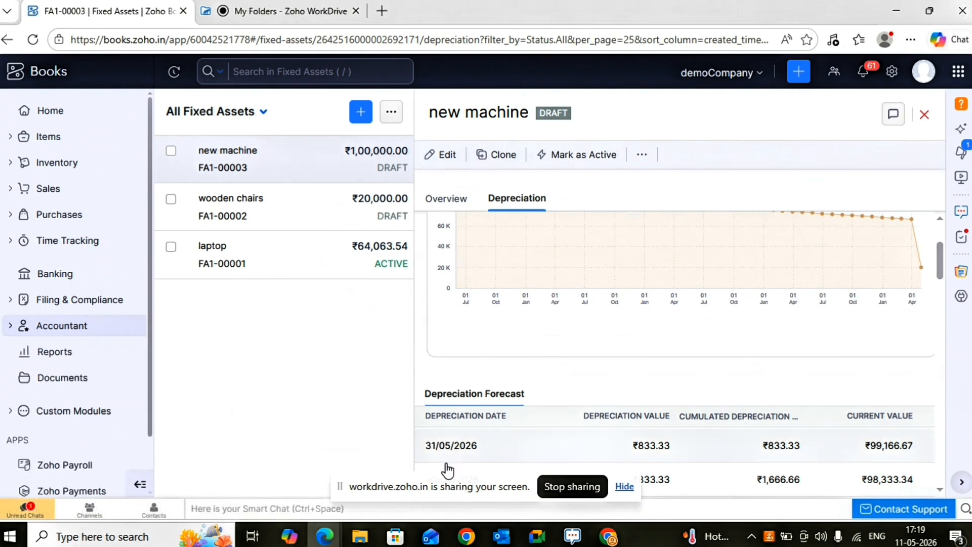